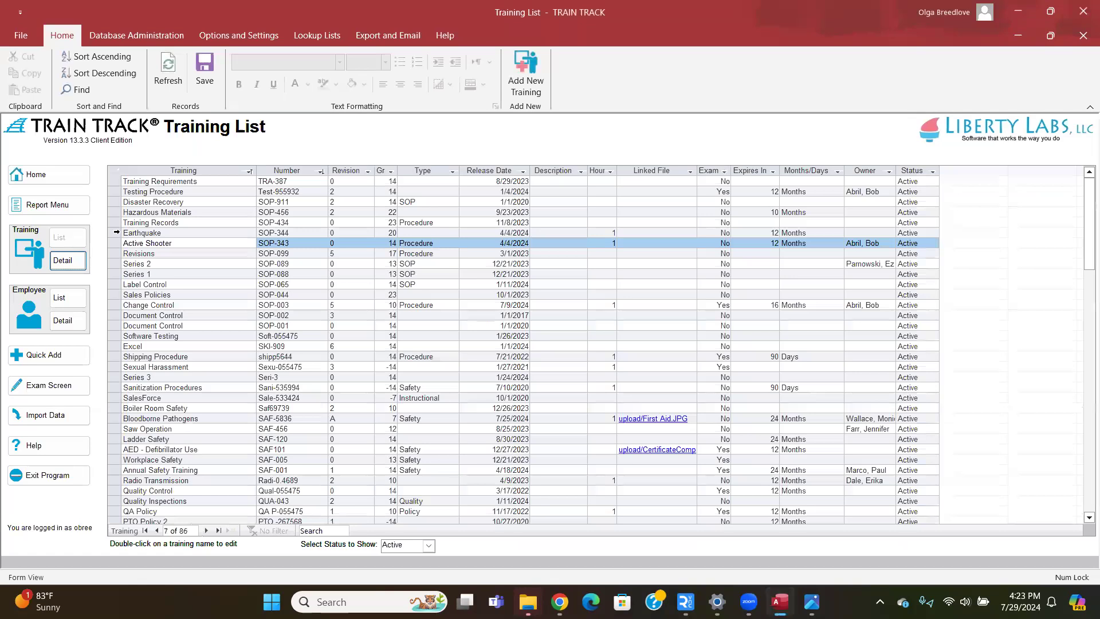
Create a new training record 'Back Safety & Lifting' with number SAF-973 and revision A.
{"action": "left_click", "coordinate": [527, 95]}
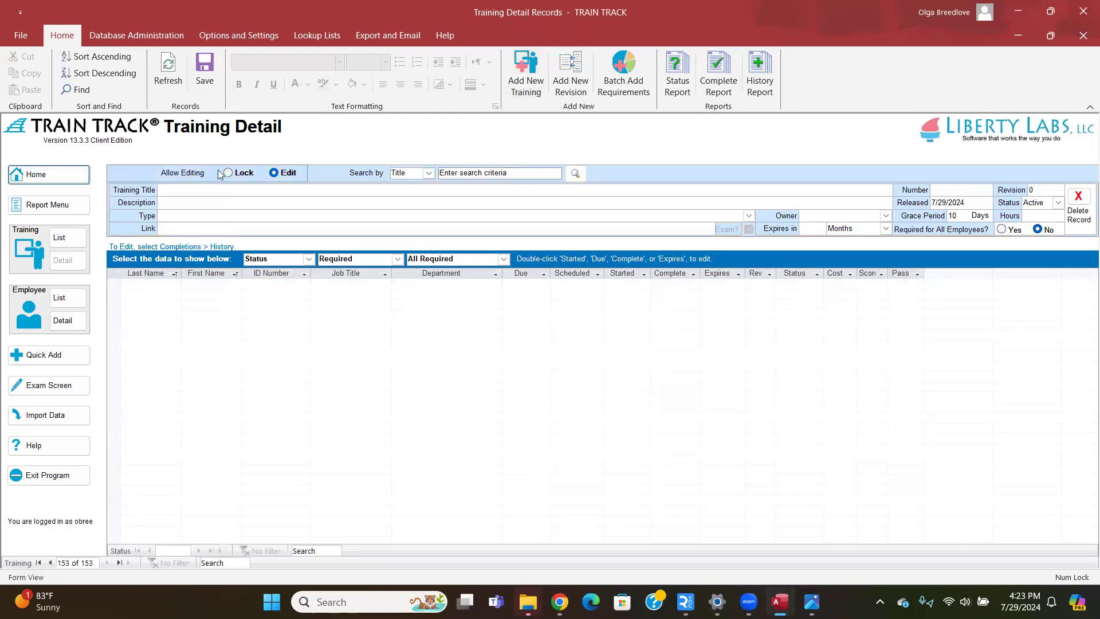
{"action": "left_click", "coordinate": [177, 189]}
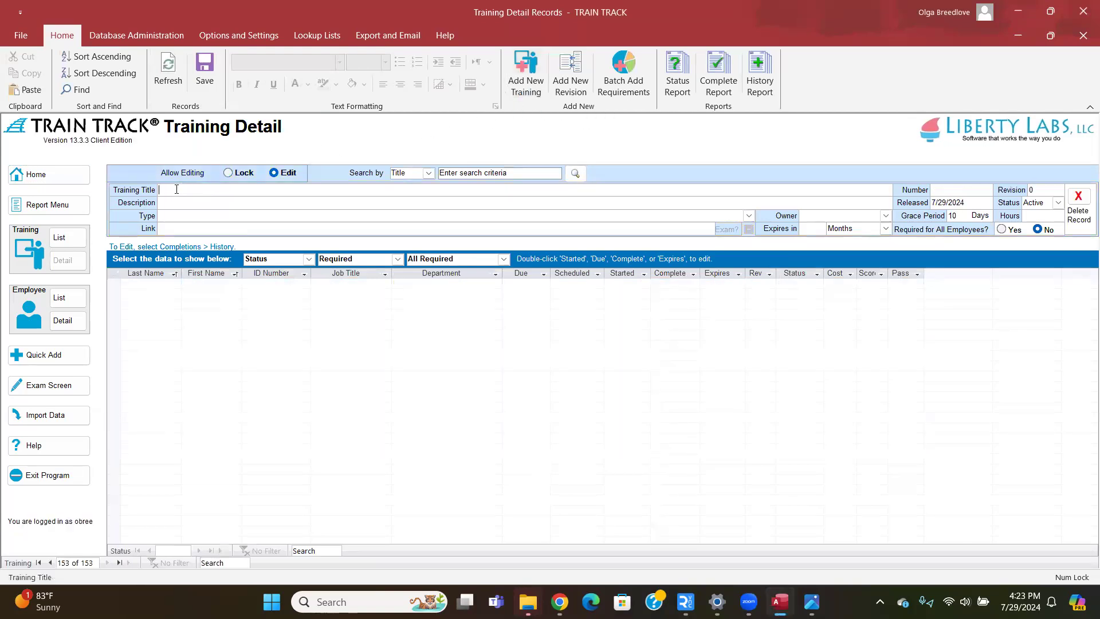
{"action": "type", "text": "Back Safety & Lifting"}
{"action": "key", "text": "Tab"}
{"action": "type", "text": "SAF-973"}
{"action": "key", "text": "Tab"}
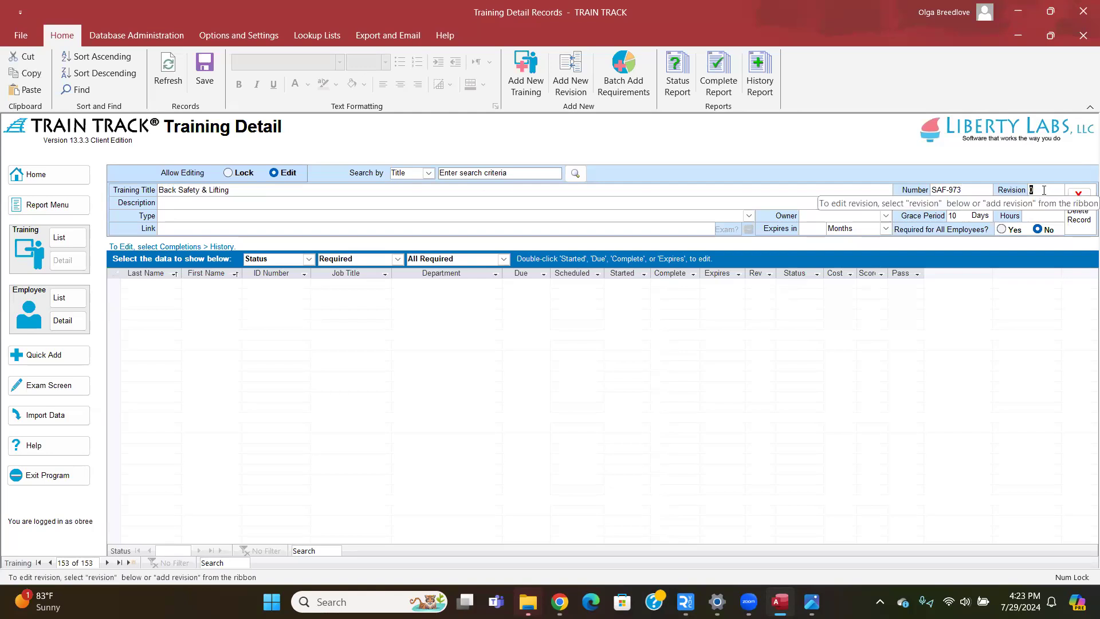
{"action": "type", "text": "A"}
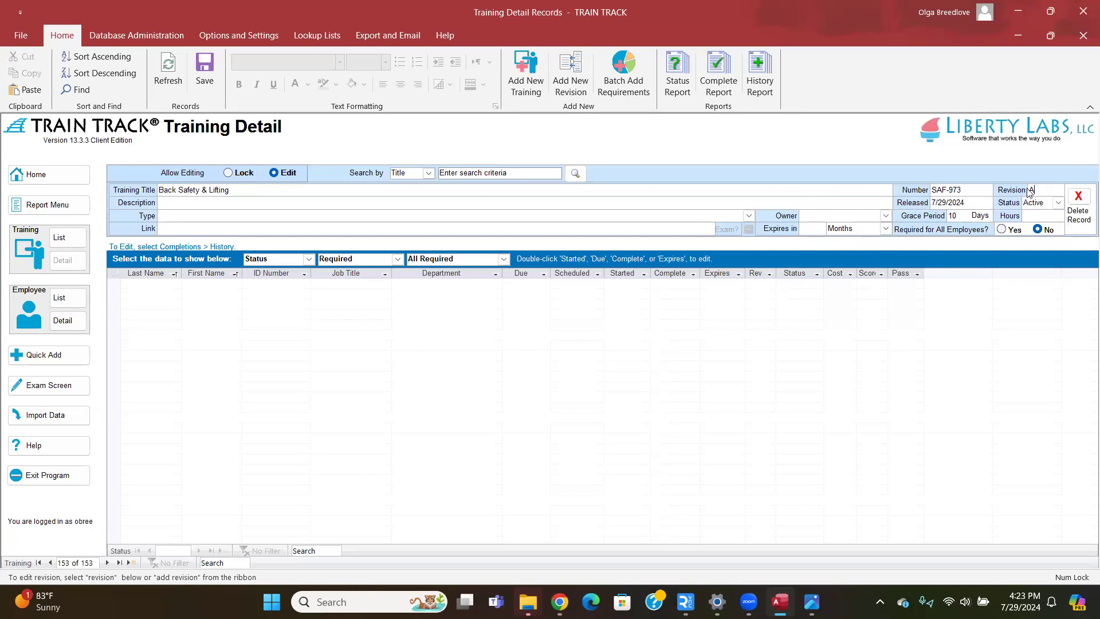
Enter the description 'How to lift safely', correcting the typo along the way.
{"action": "left_click", "coordinate": [162, 203]}
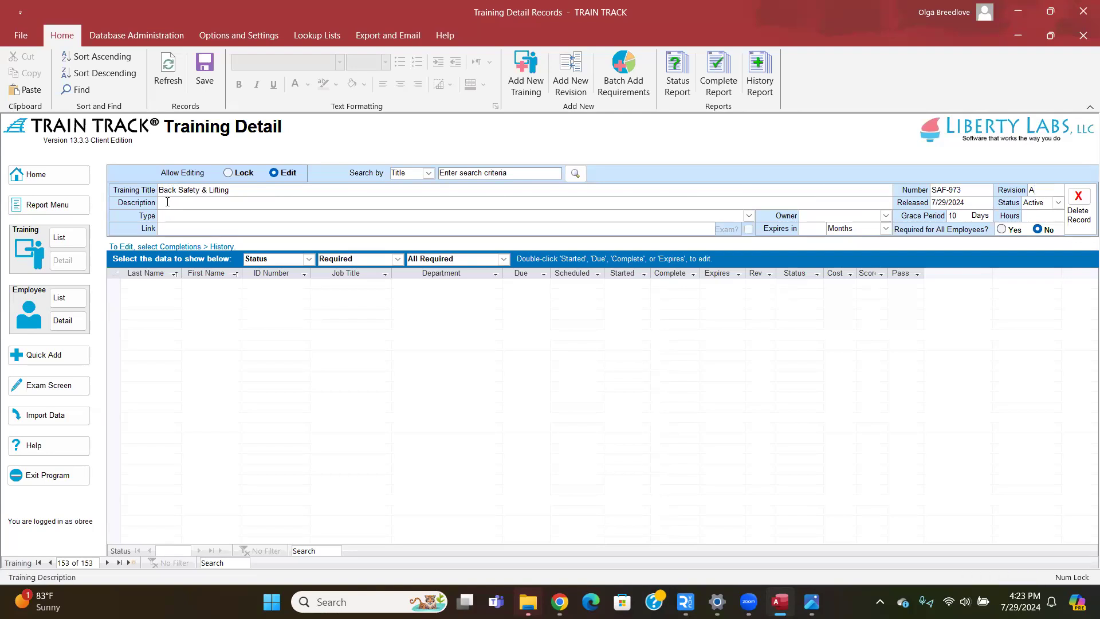
{"action": "type", "text": "How to lift safely"}
{"action": "key", "text": "Tab"}
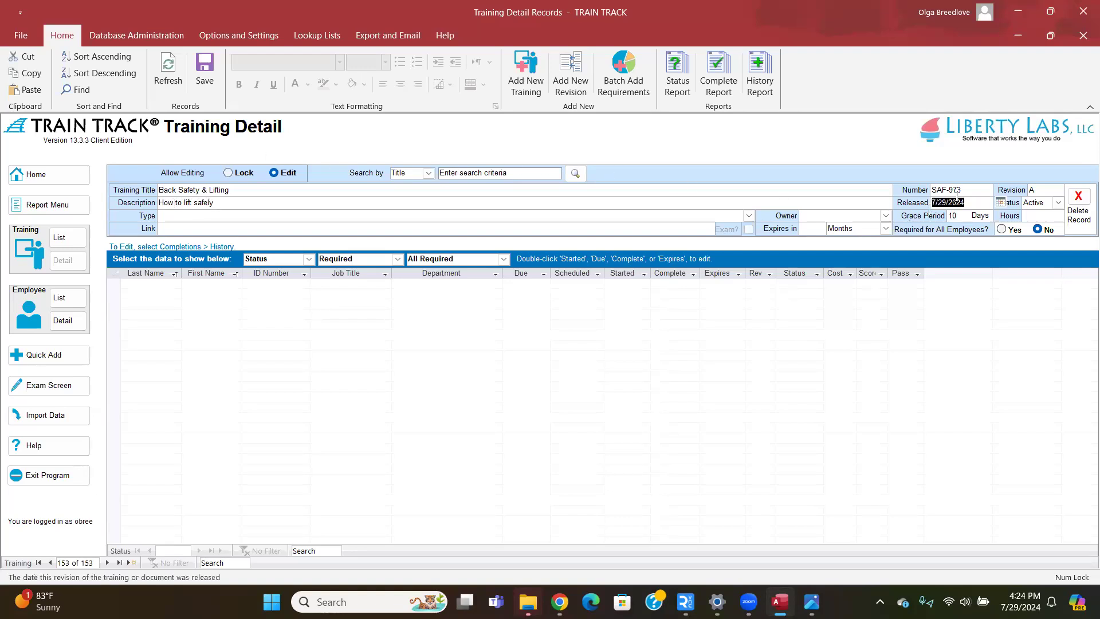
Set the release date to 7/24/2024 from the calendar and keep the status Active.
{"action": "left_click", "coordinate": [1000, 203]}
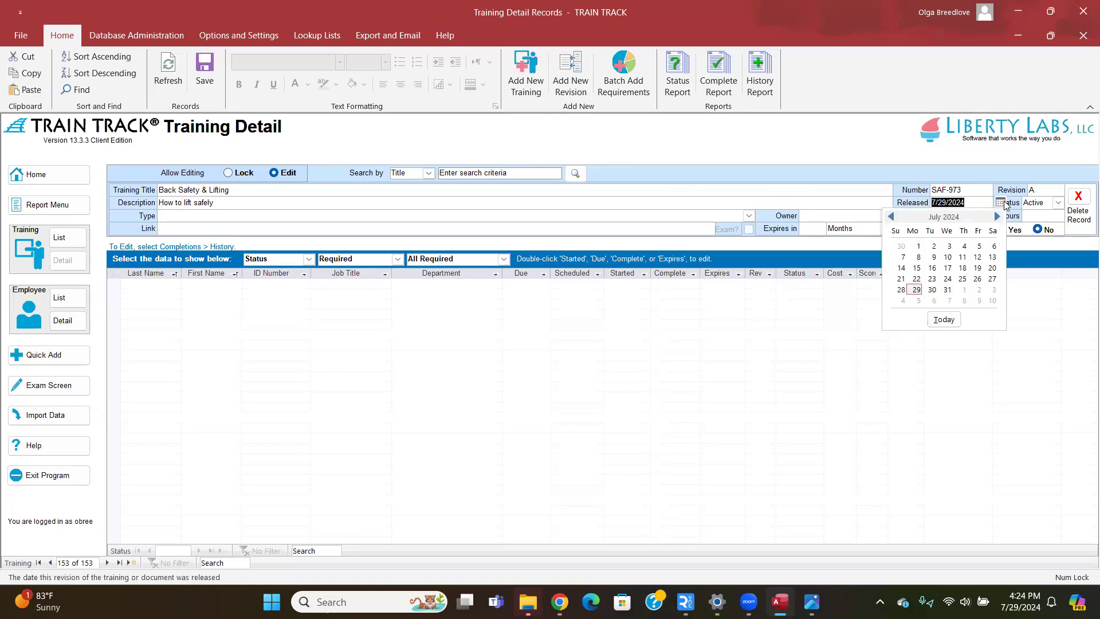
{"action": "left_click", "coordinate": [951, 279]}
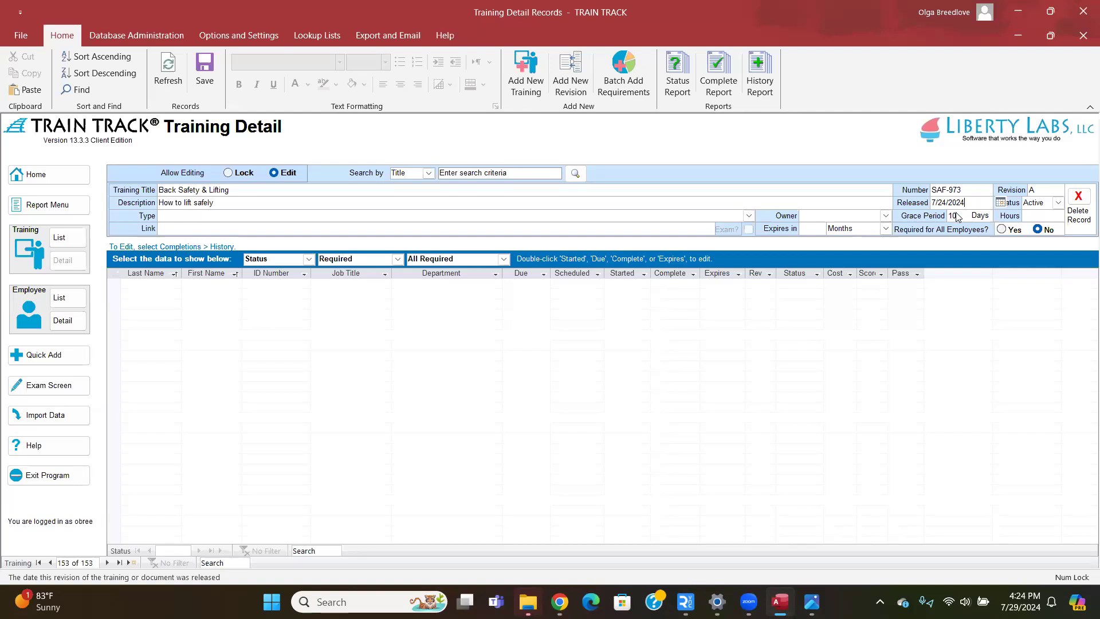
{"action": "left_click", "coordinate": [1058, 202]}
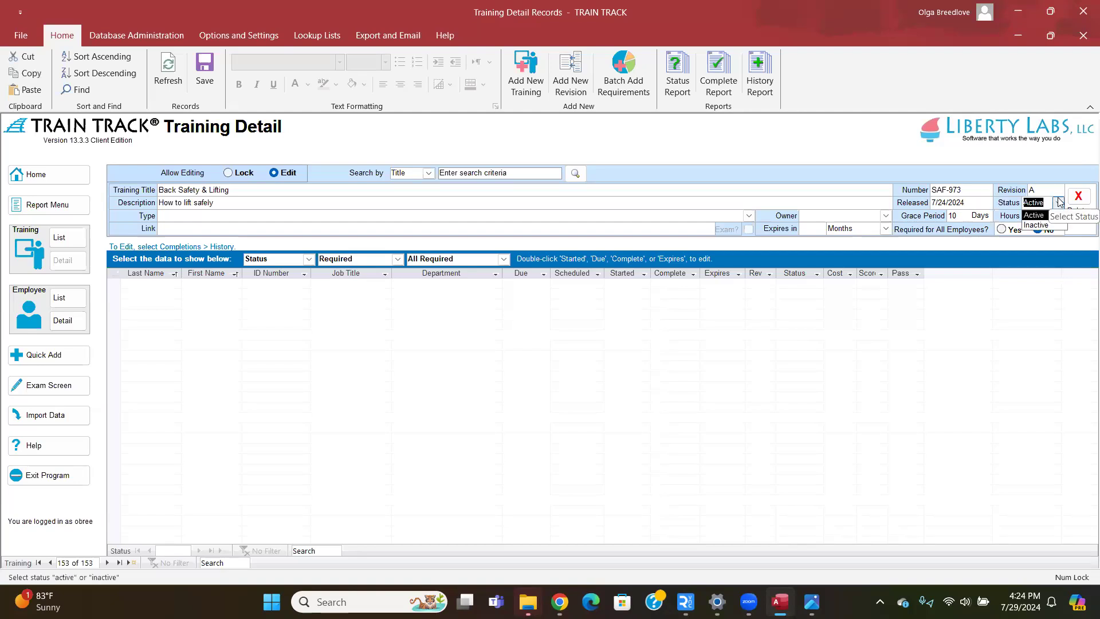
{"action": "left_click", "coordinate": [1060, 204]}
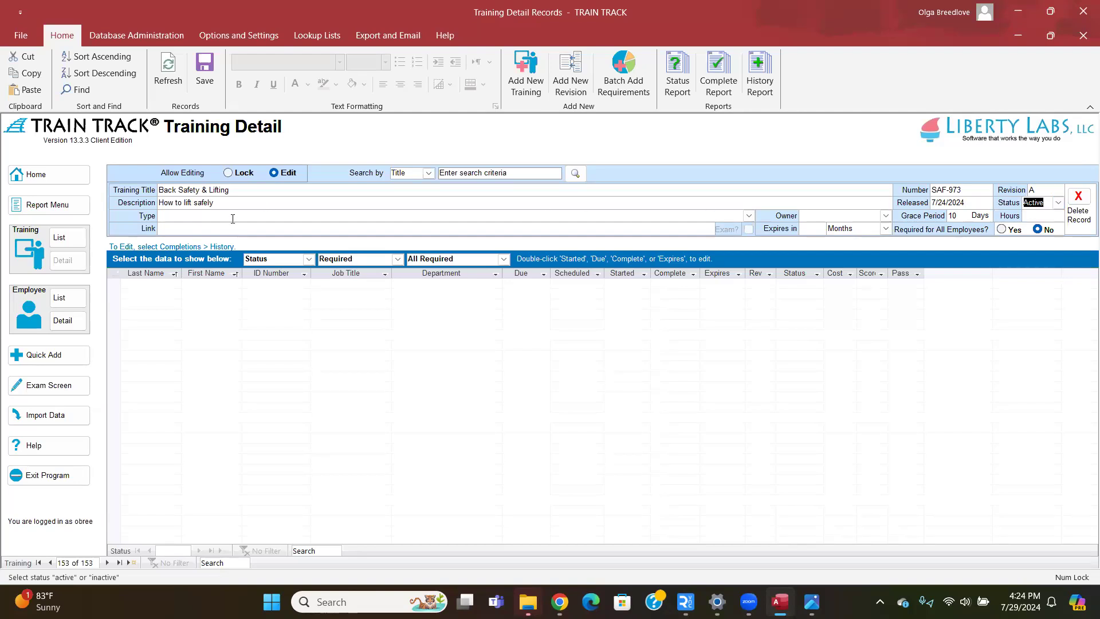
{"action": "left_click", "coordinate": [252, 214]}
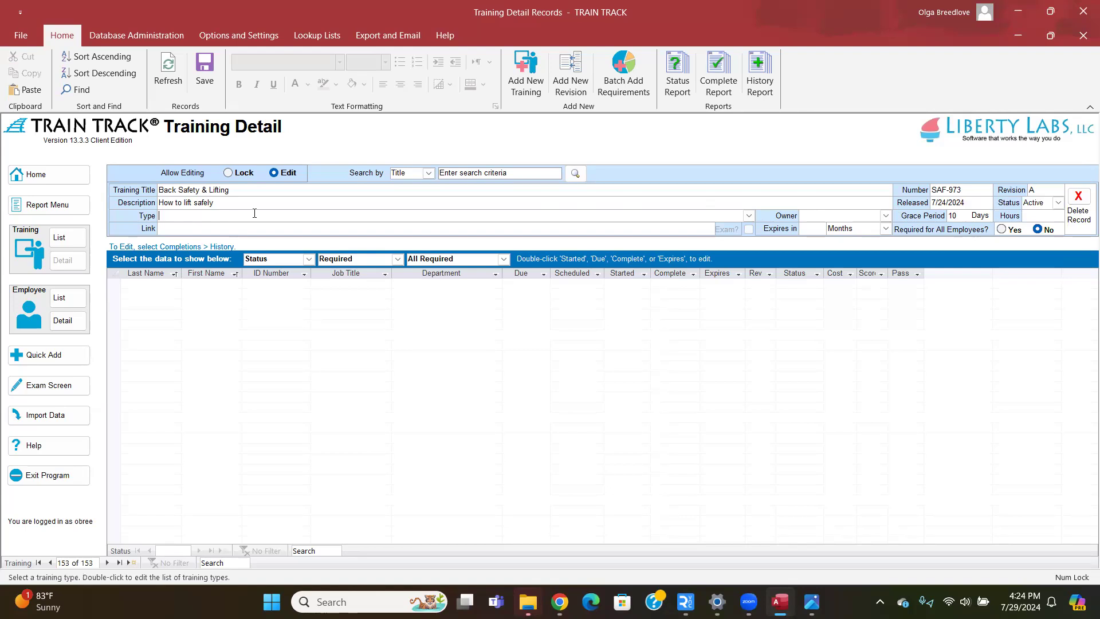
Set the training type to Safety and choose an owner from the employee dropdown.
{"action": "left_click", "coordinate": [749, 216]}
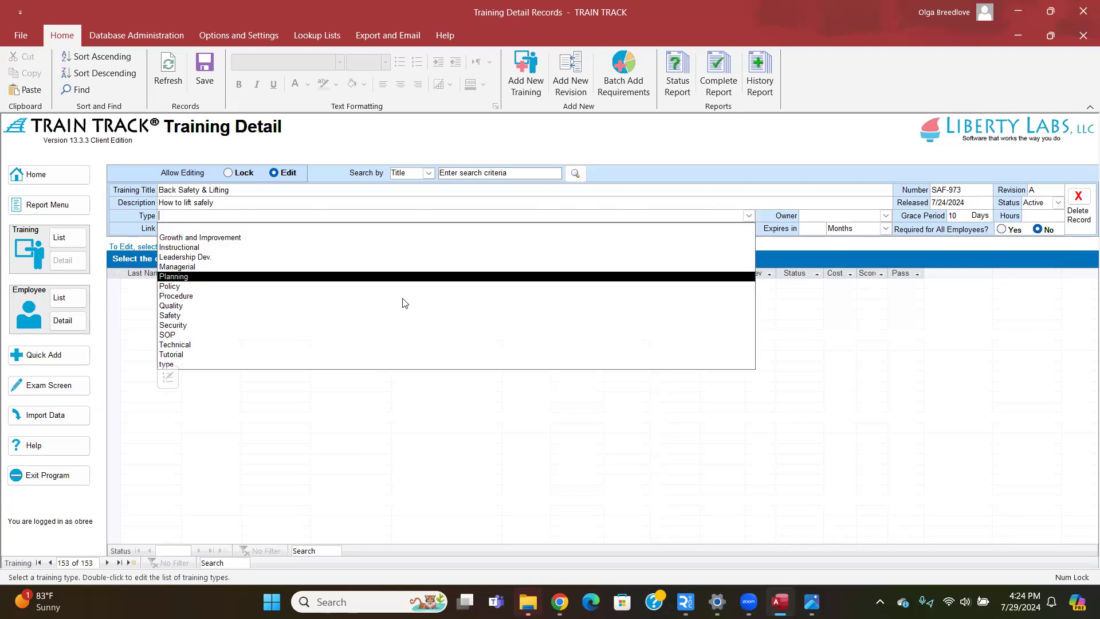
{"action": "left_click", "coordinate": [343, 315]}
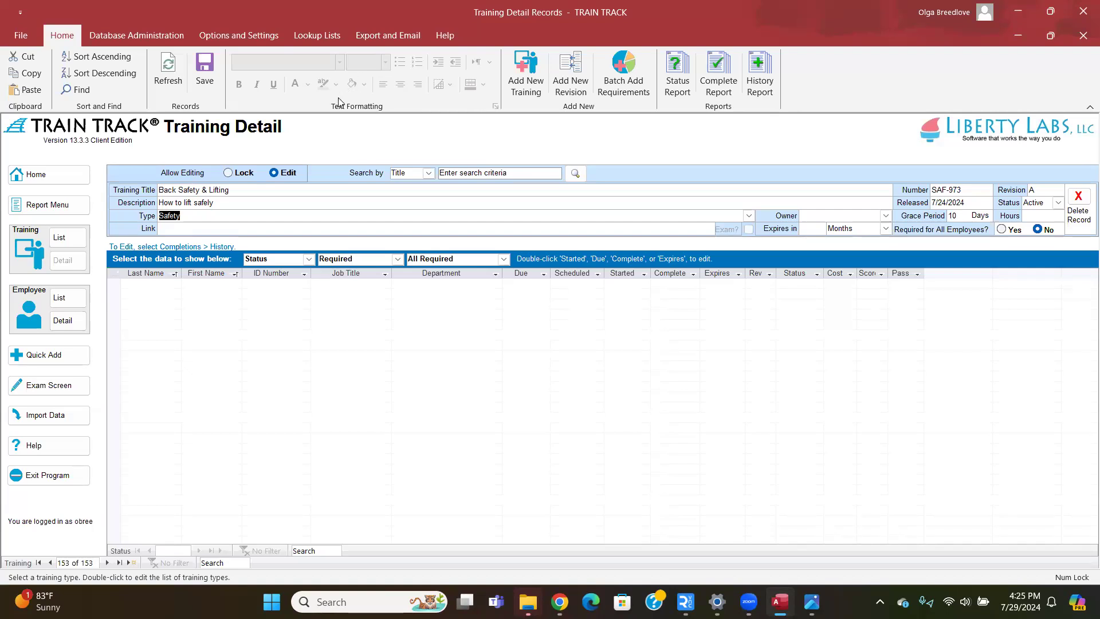
{"action": "left_click", "coordinate": [872, 216]}
{"action": "left_click", "coordinate": [886, 216]}
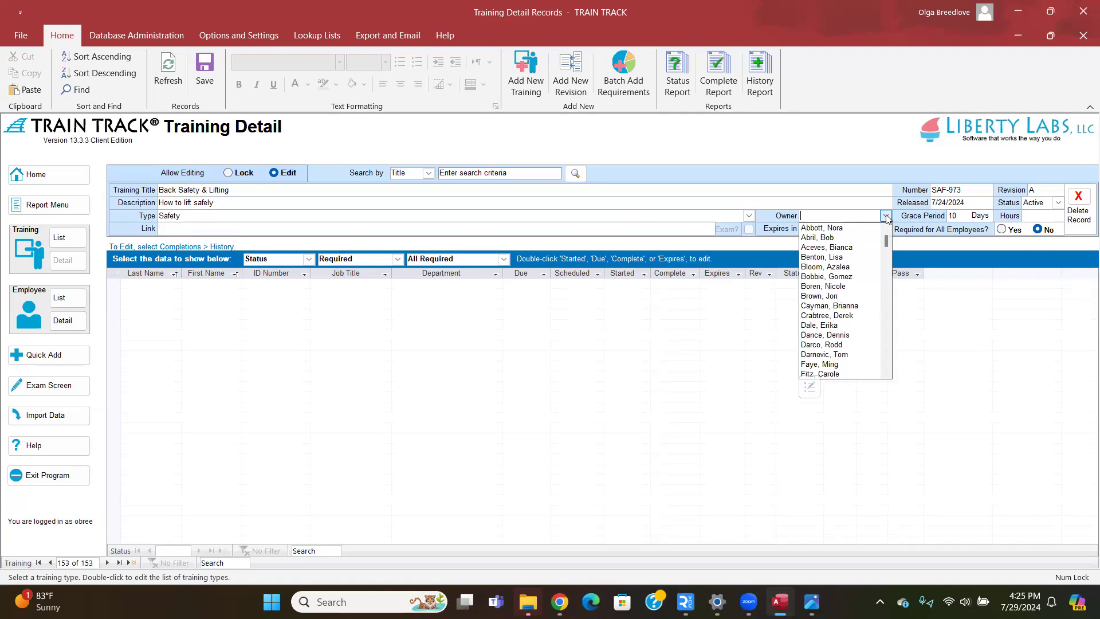
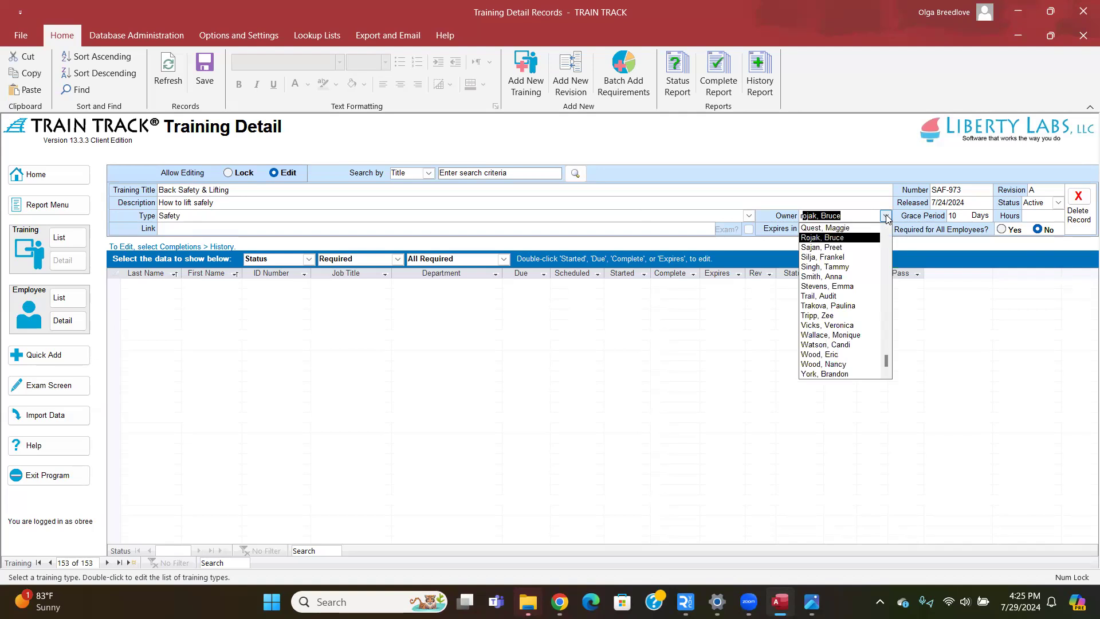
{"action": "key", "text": "Tab"}
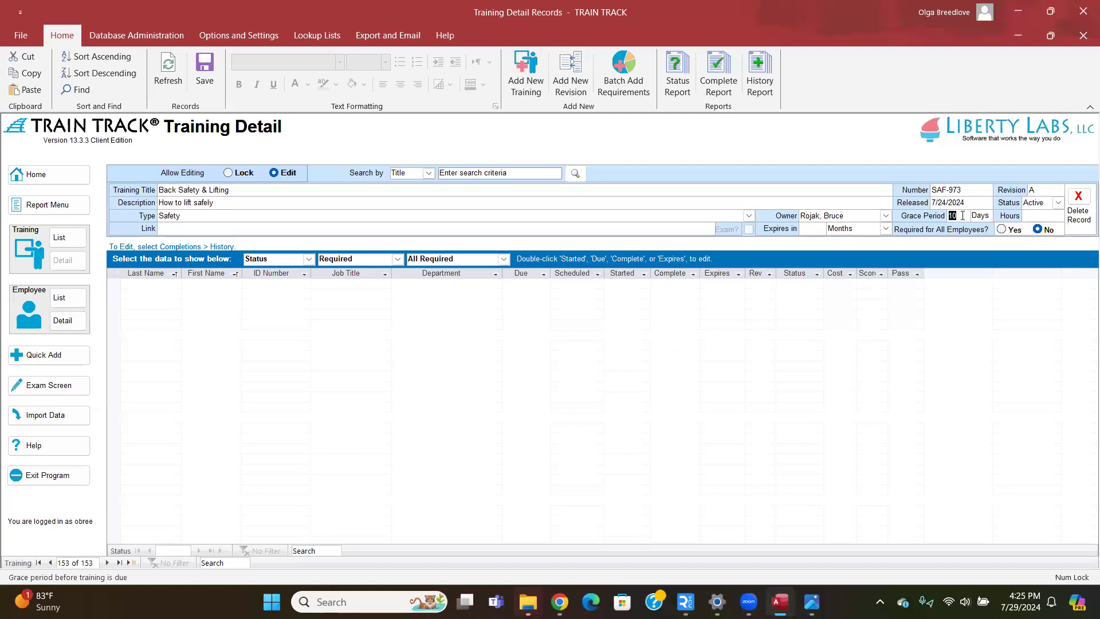
Set the grace period to 14 days and the hours to 1.
{"action": "left_click", "coordinate": [240, 36]}
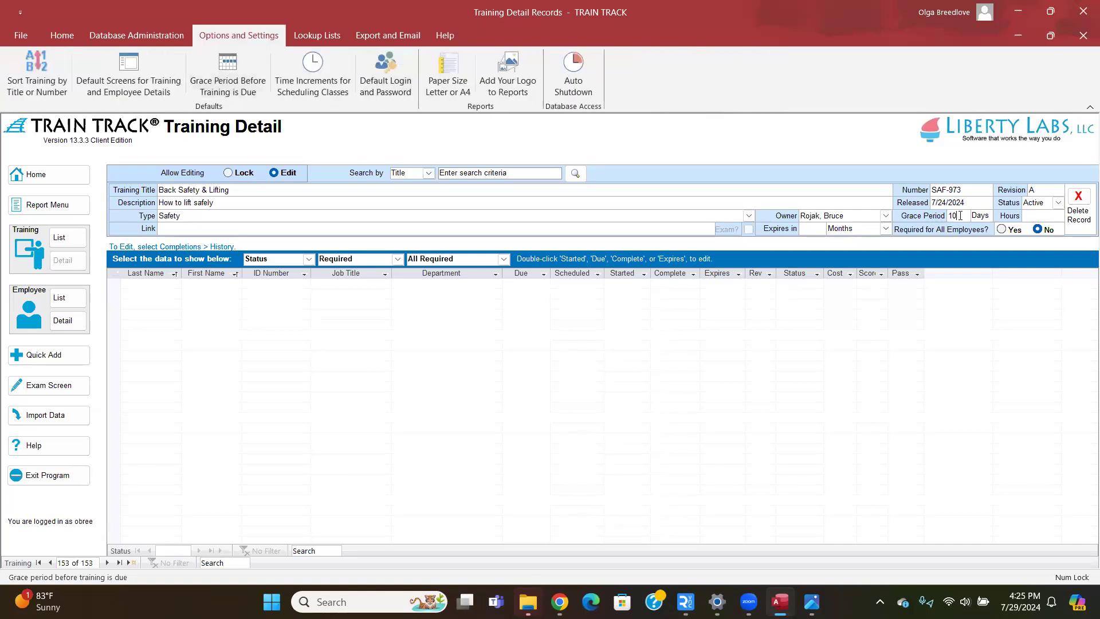
{"action": "type", "text": "15"}
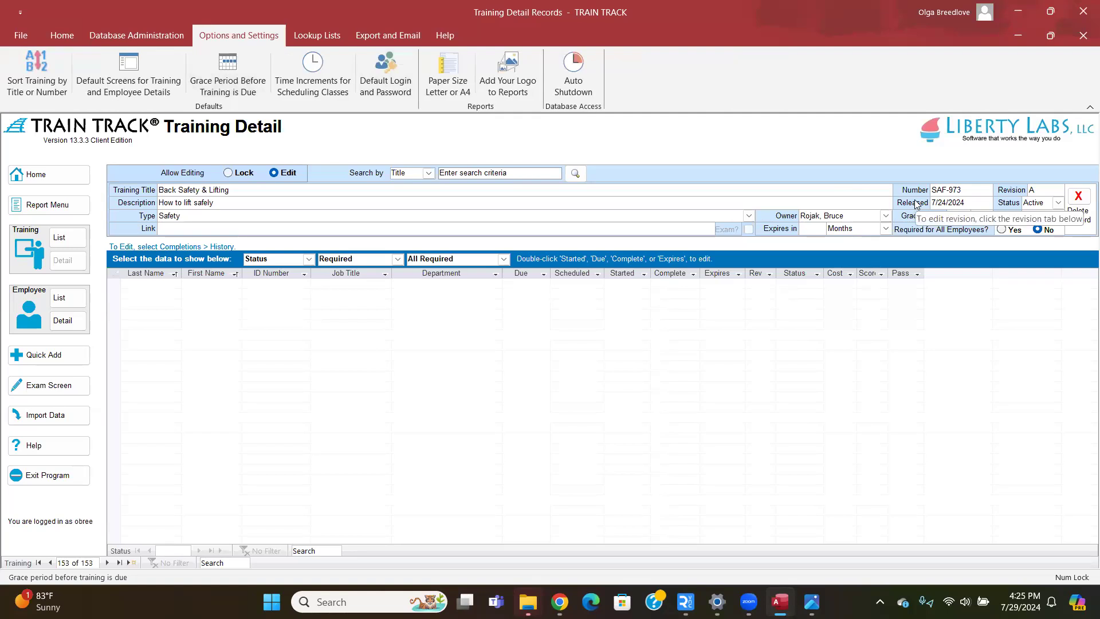
{"action": "left_click", "coordinate": [1038, 217]}
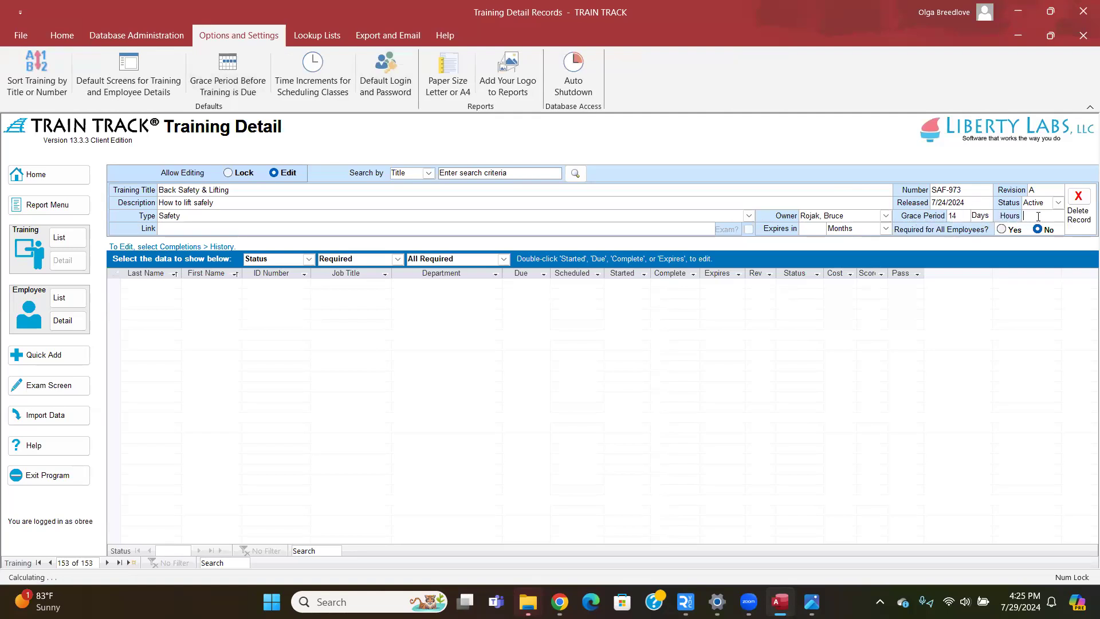
{"action": "type", "text": "1"}
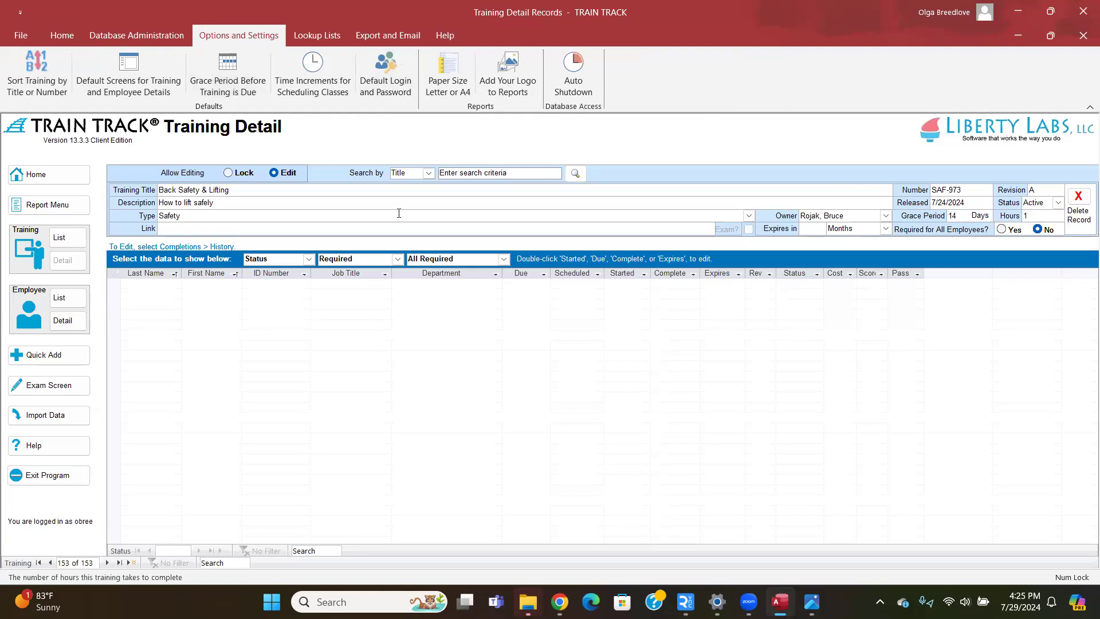
{"action": "left_click", "coordinate": [186, 228]}
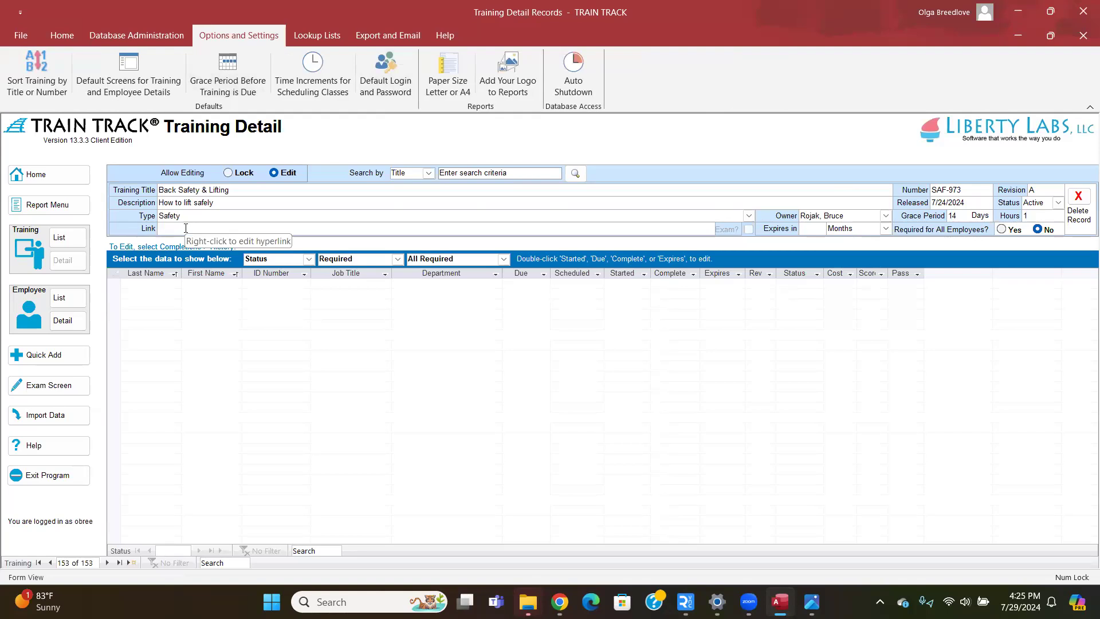
Insert a hyperlink in the Link field to Desktop's Workplace Safety.jpg, filtering for All Files.
{"action": "right_click", "coordinate": [185, 229]}
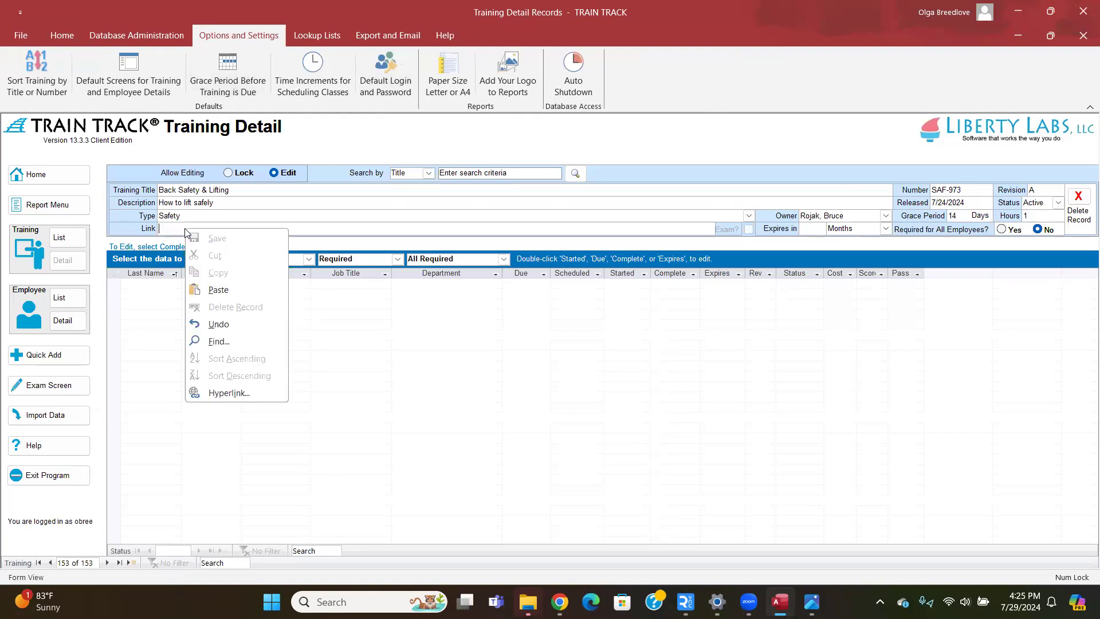
{"action": "left_click", "coordinate": [171, 231]}
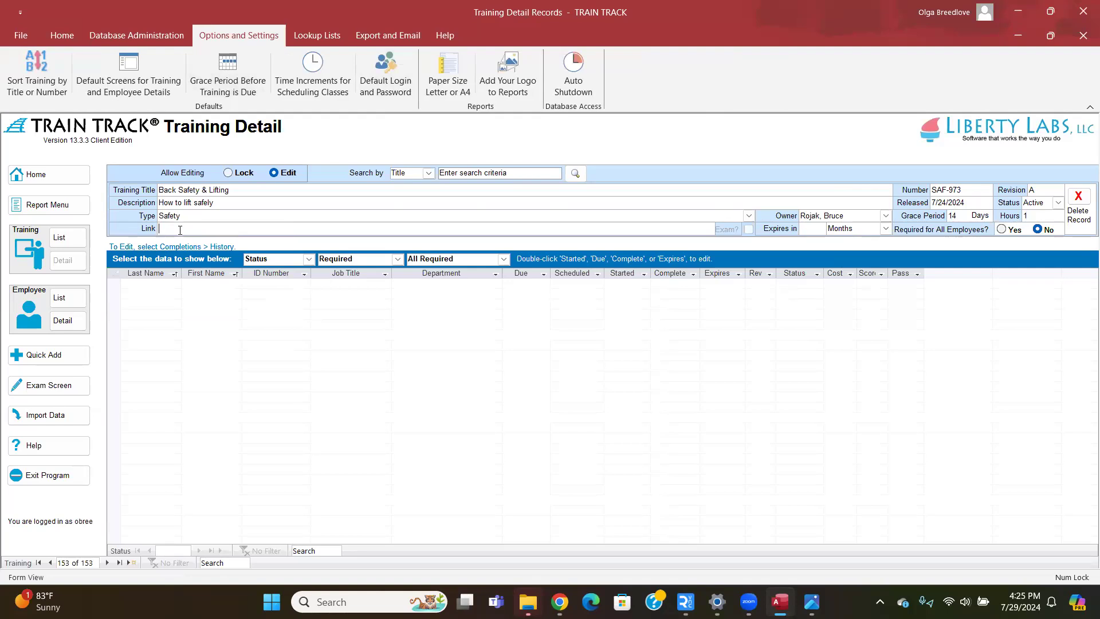
{"action": "right_click", "coordinate": [180, 230]}
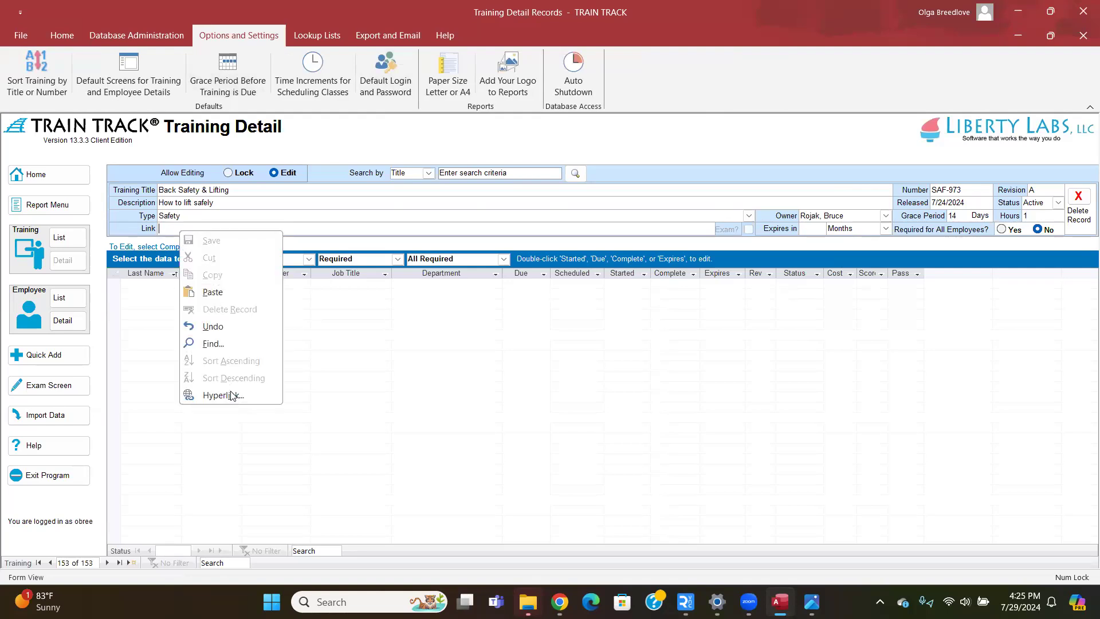
{"action": "left_click", "coordinate": [231, 395]}
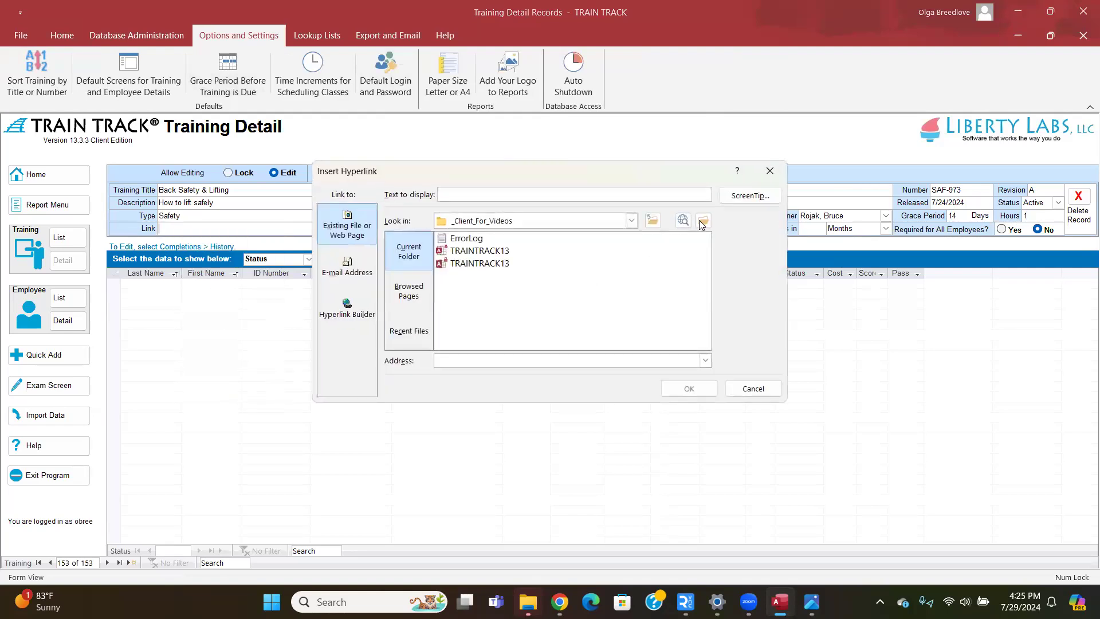
{"action": "left_click", "coordinate": [704, 222]}
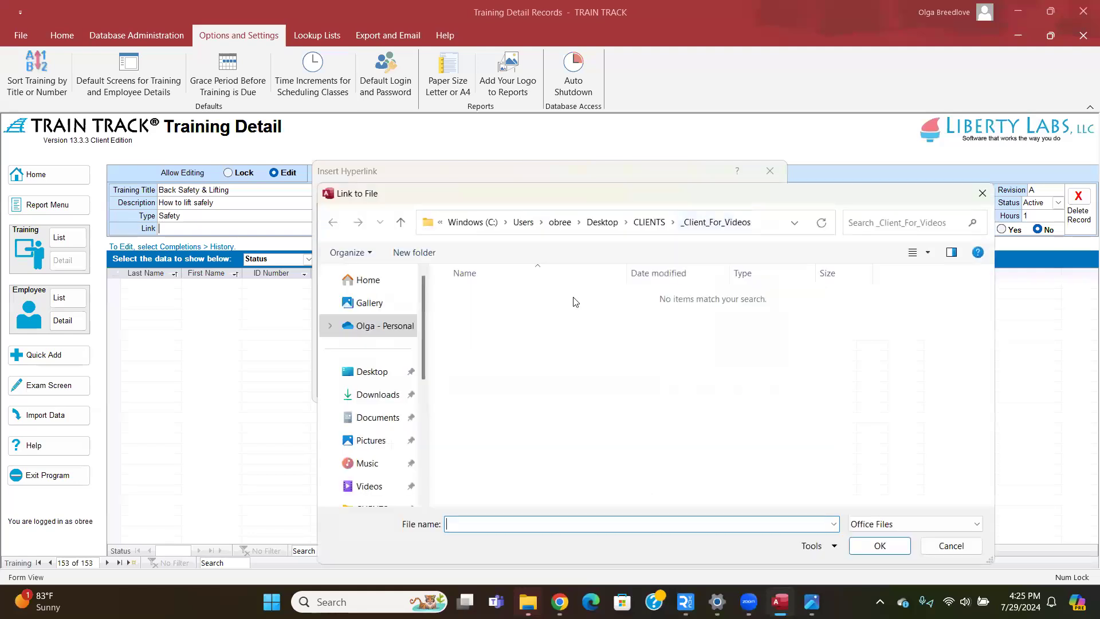
{"action": "left_click", "coordinate": [376, 372]}
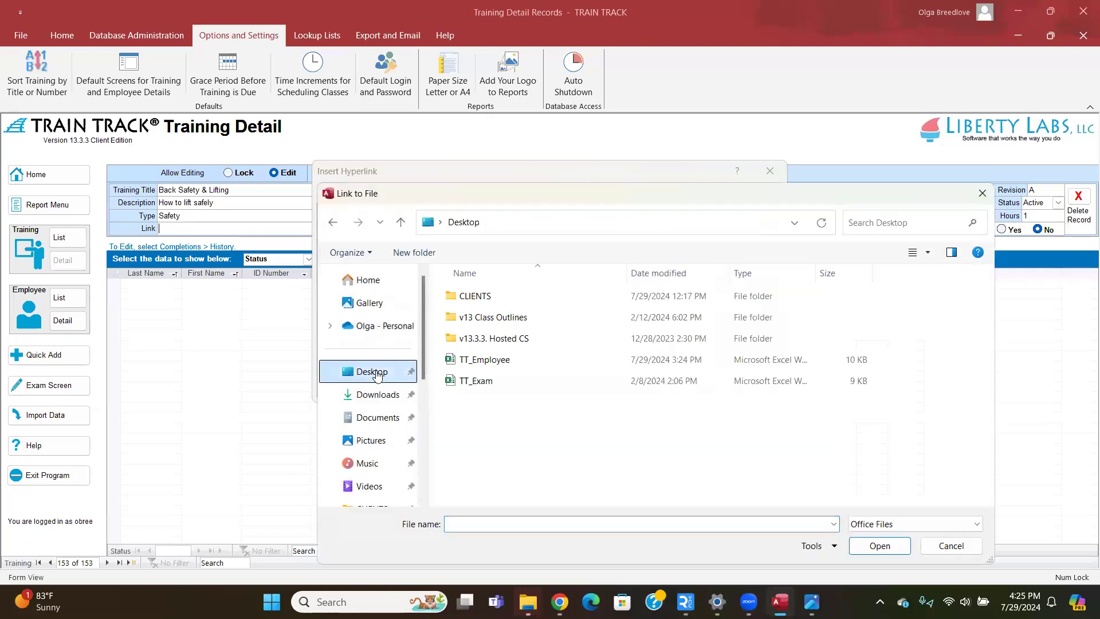
{"action": "left_click", "coordinate": [913, 522]}
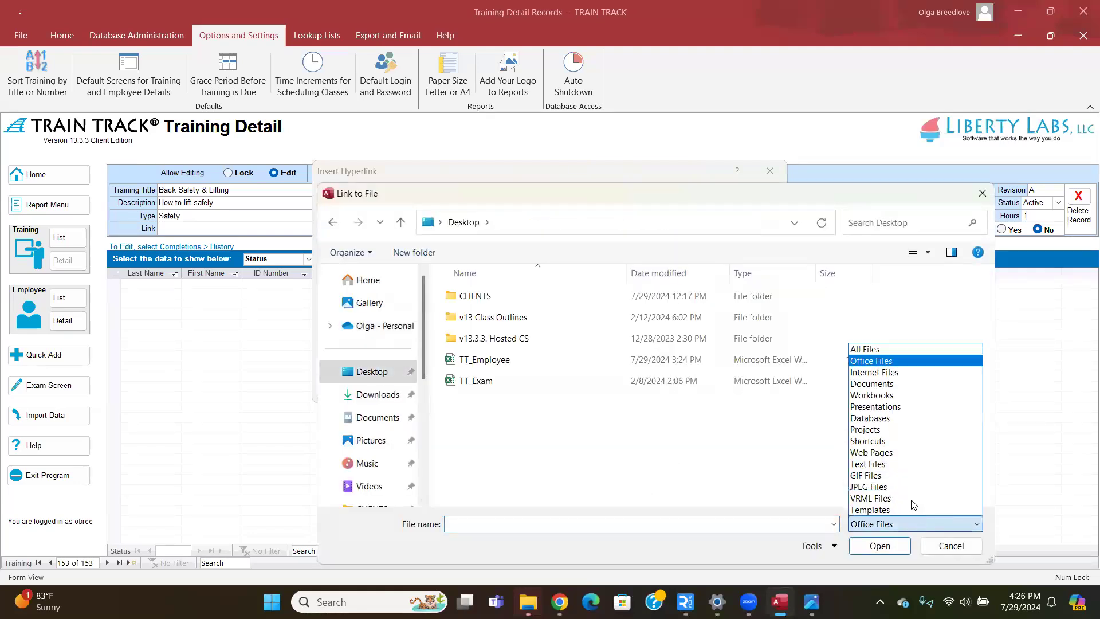
{"action": "left_click", "coordinate": [888, 350]}
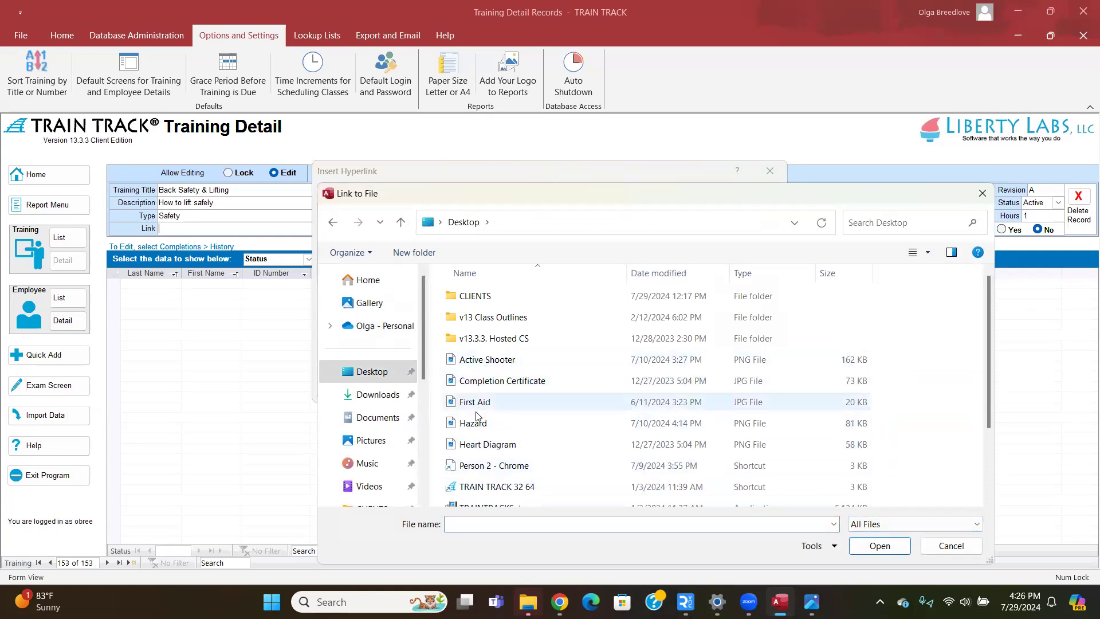
{"action": "scroll", "coordinate": [481, 410], "scroll_direction": "down", "scroll_amount": 2}
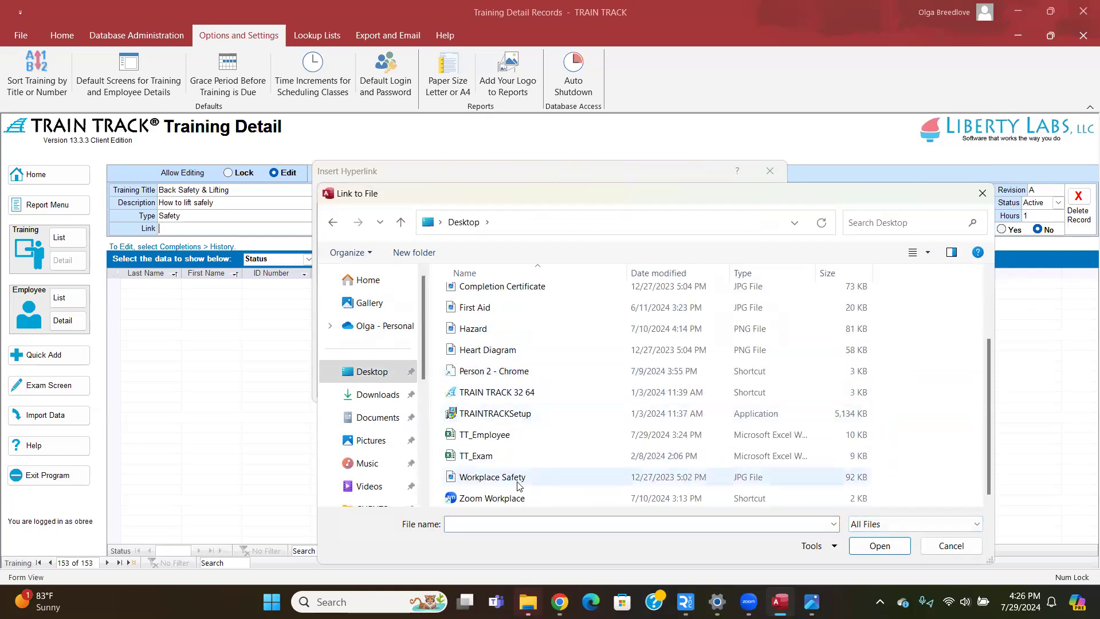
{"action": "left_click", "coordinate": [493, 476]}
{"action": "left_click", "coordinate": [880, 546]}
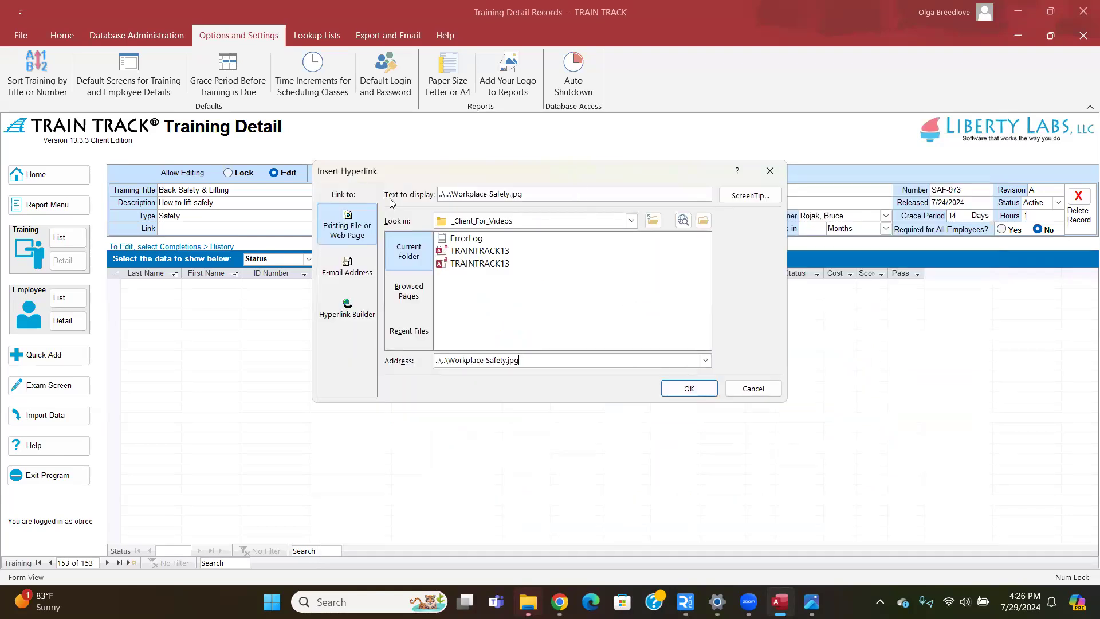
{"action": "left_click", "coordinate": [690, 387]}
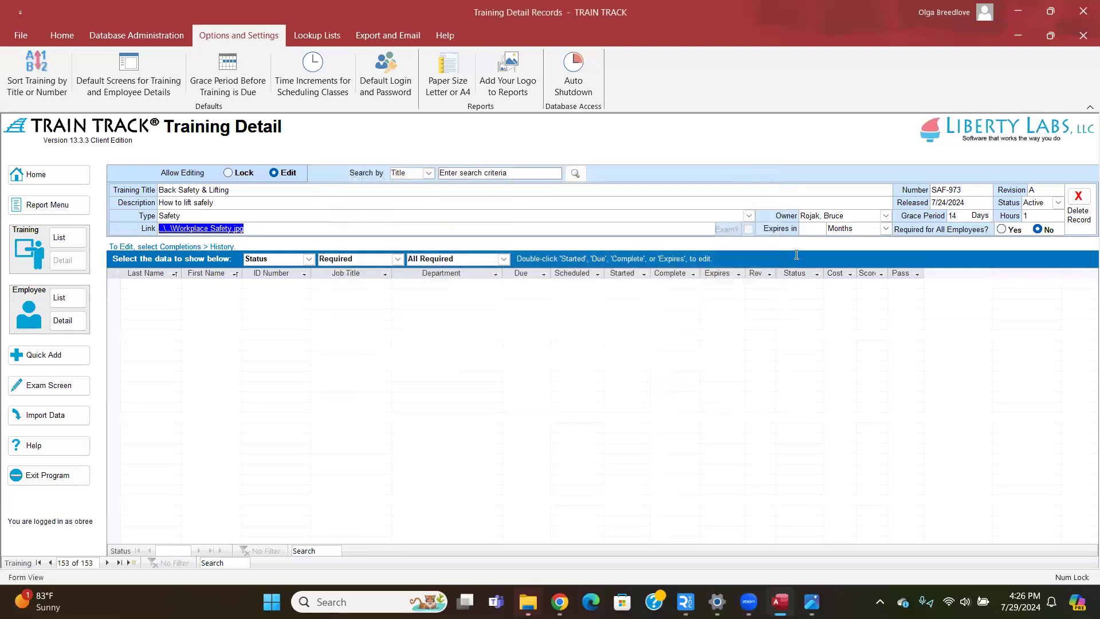
Enter an expiry length of 12 with Months as the unit.
{"action": "left_click", "coordinate": [810, 229]}
{"action": "right_click", "coordinate": [807, 231]}
{"action": "left_click", "coordinate": [806, 229]}
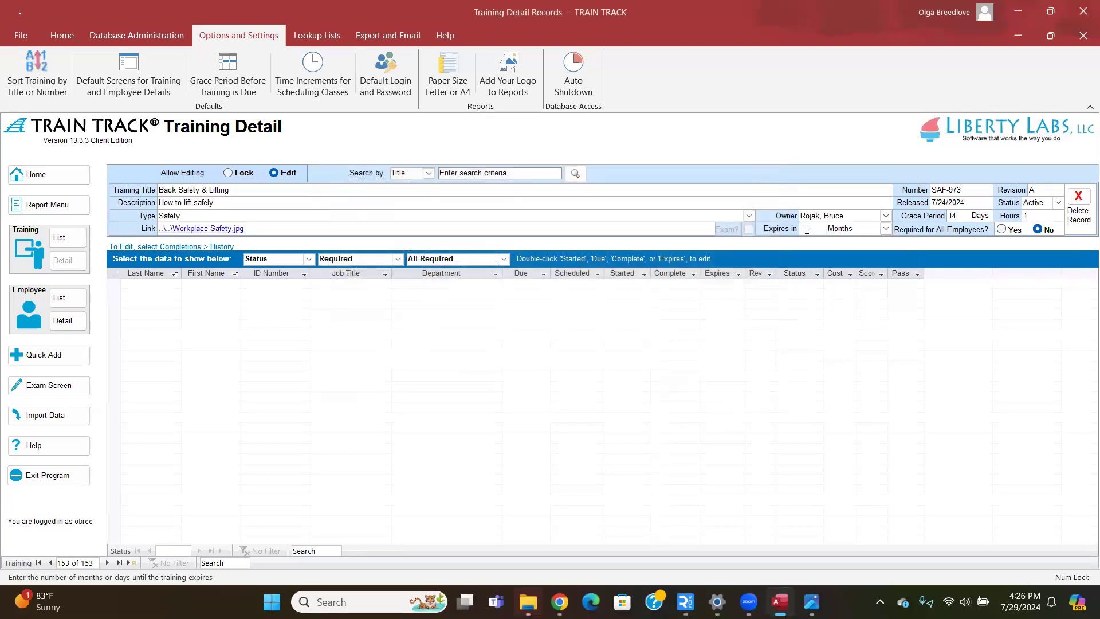
{"action": "left_click", "coordinate": [889, 231]}
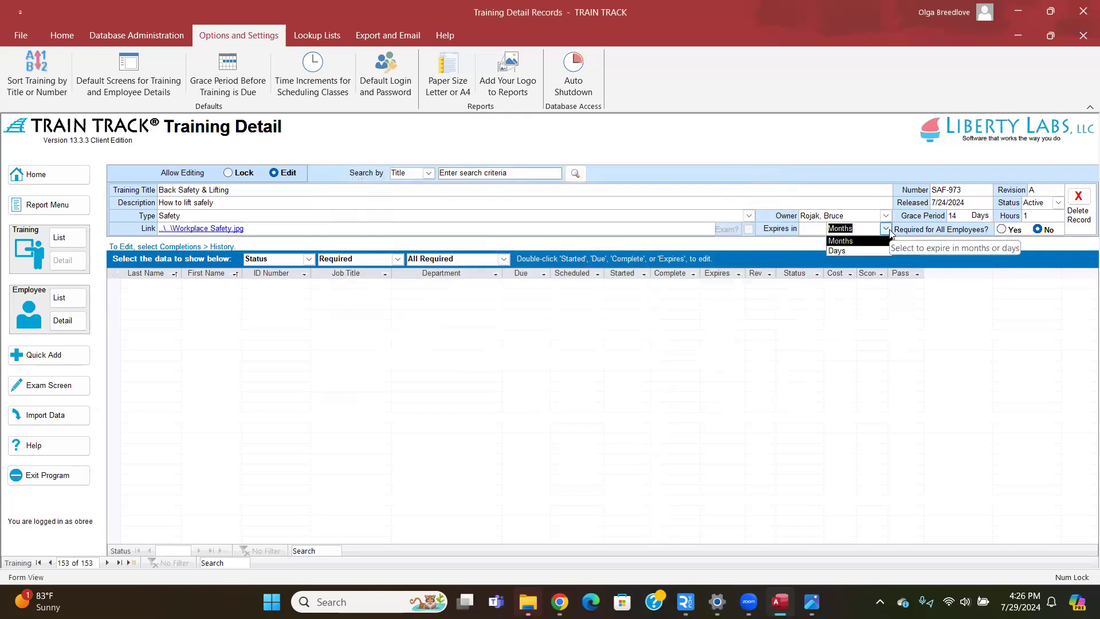
{"action": "left_click", "coordinate": [811, 233]}
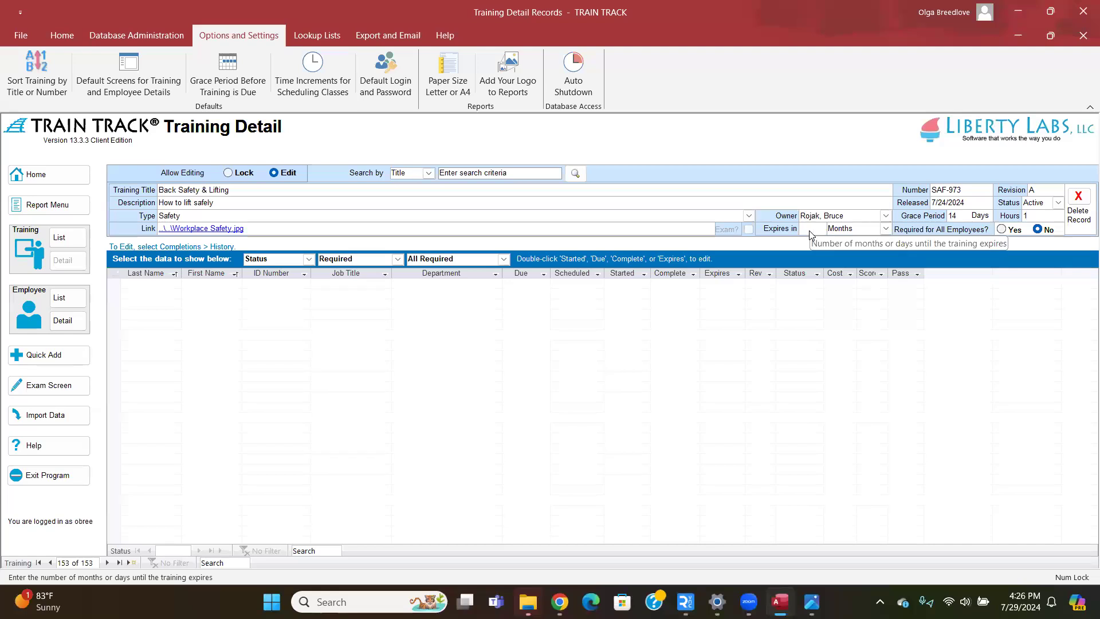
{"action": "type", "text": "12"}
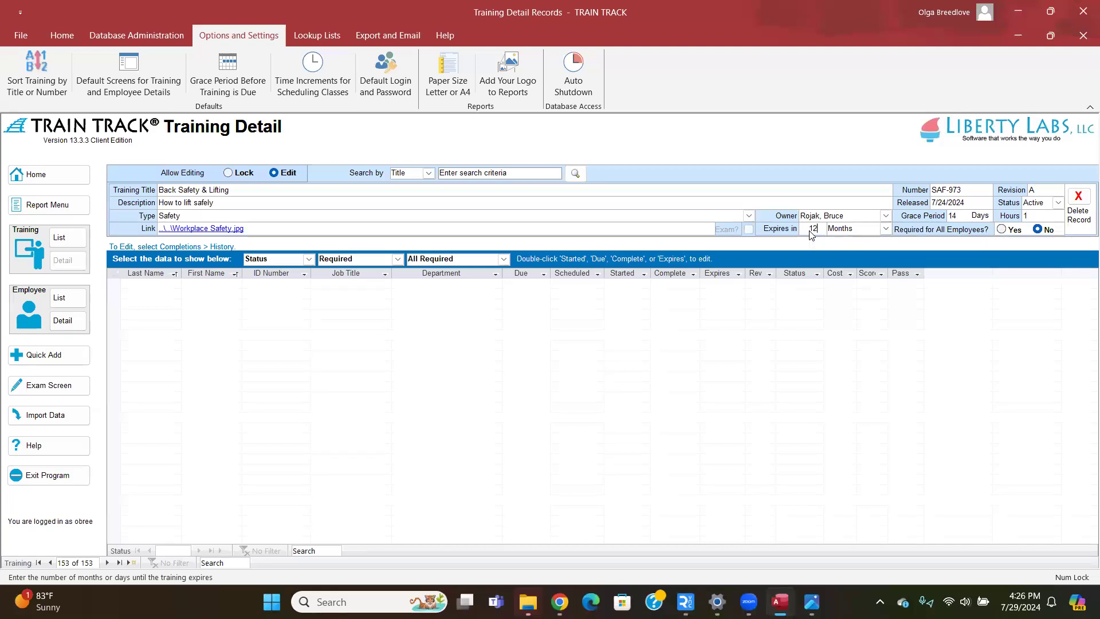
{"action": "left_click", "coordinate": [886, 229]}
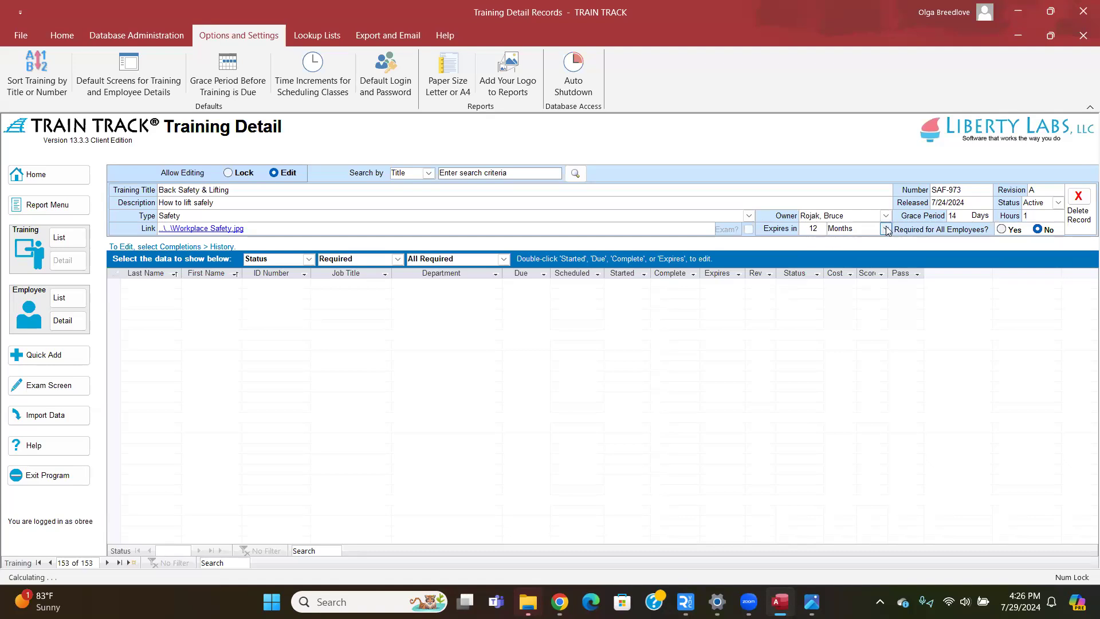
Erase the 12 so the expiry length is blank, then refresh the record.
{"action": "left_click", "coordinate": [887, 230]}
{"action": "left_click", "coordinate": [887, 230]}
{"action": "key", "text": "shift+Tab"}
{"action": "key", "text": "Delete"}
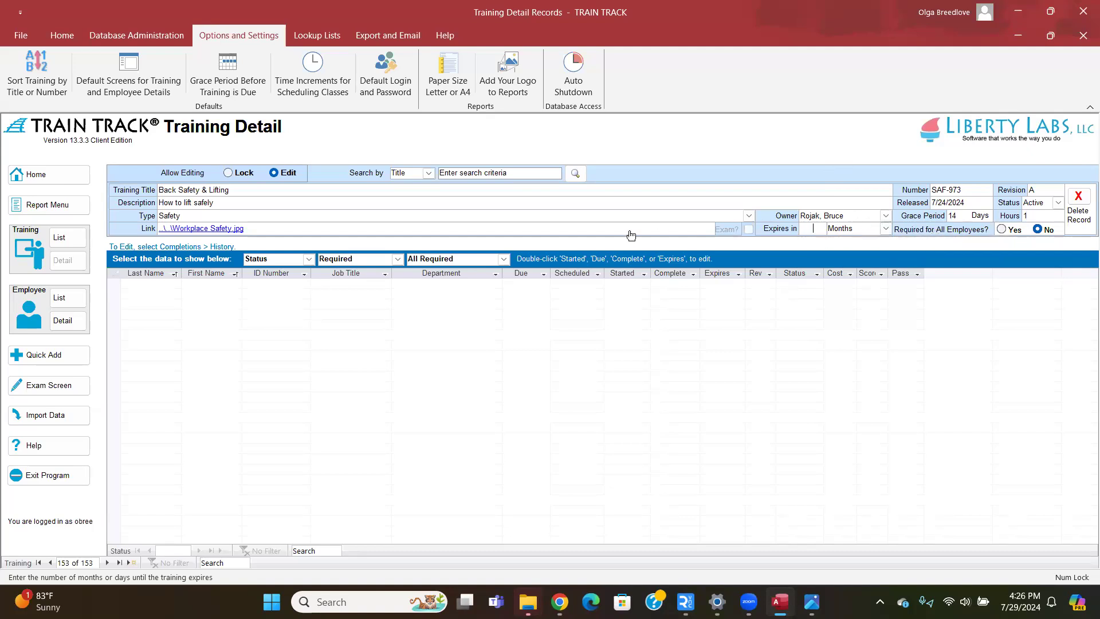
{"action": "left_click", "coordinate": [62, 35]}
{"action": "left_click", "coordinate": [168, 69]}
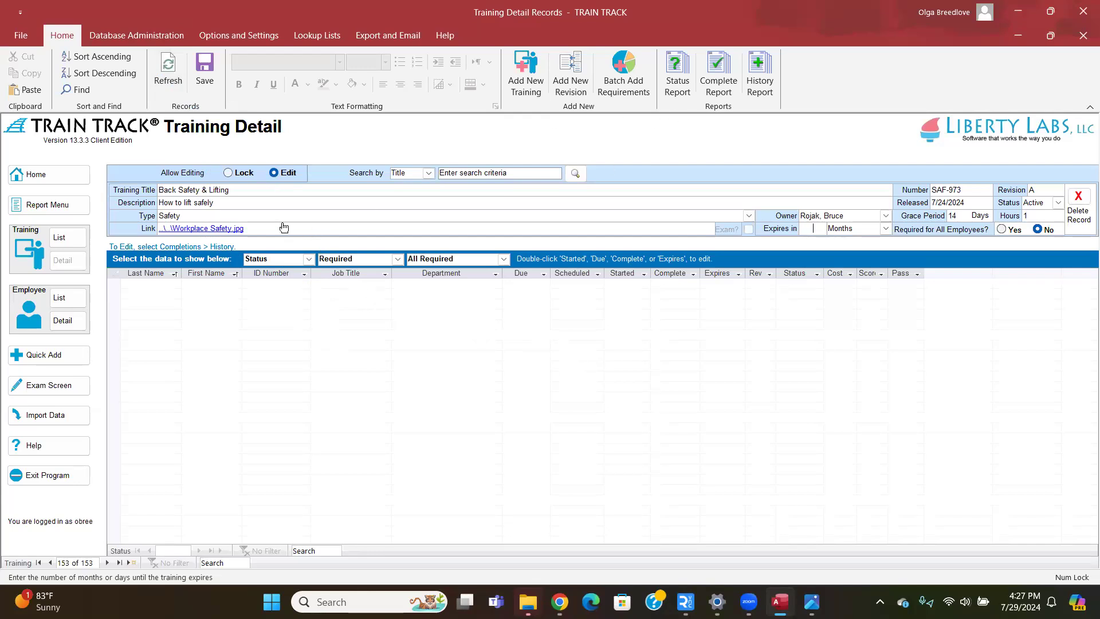
Erase the description, switch the owner to another employee, and confirm deleting the record.
{"action": "left_click", "coordinate": [205, 203]}
{"action": "left_click_drag", "start_coordinate": [205, 203], "coordinate": [138, 205]}
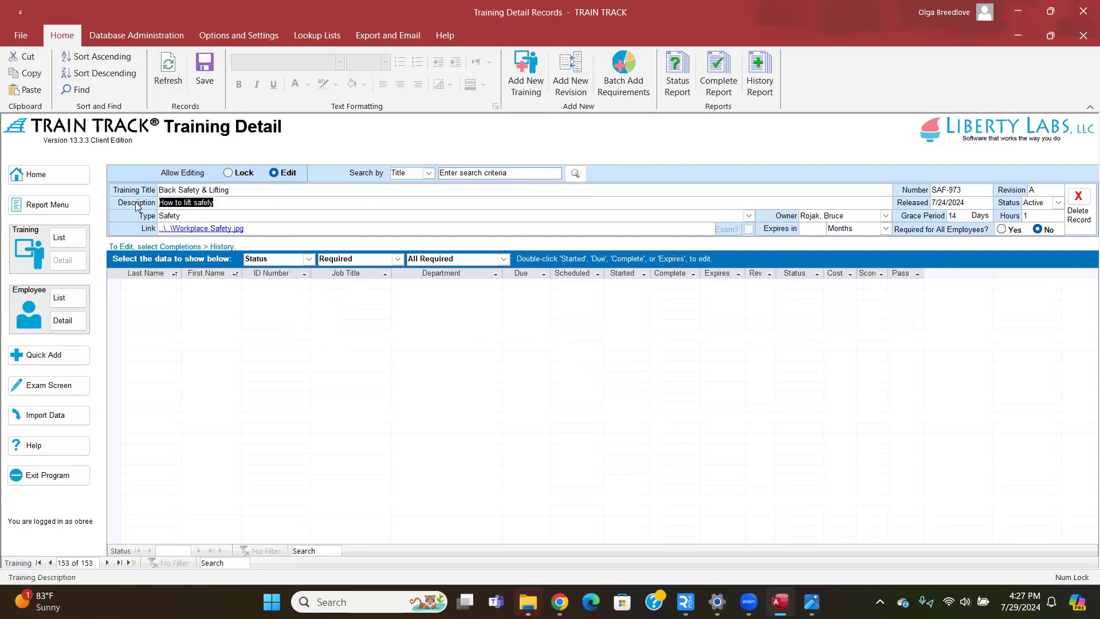
{"action": "key", "text": "BackSpace"}
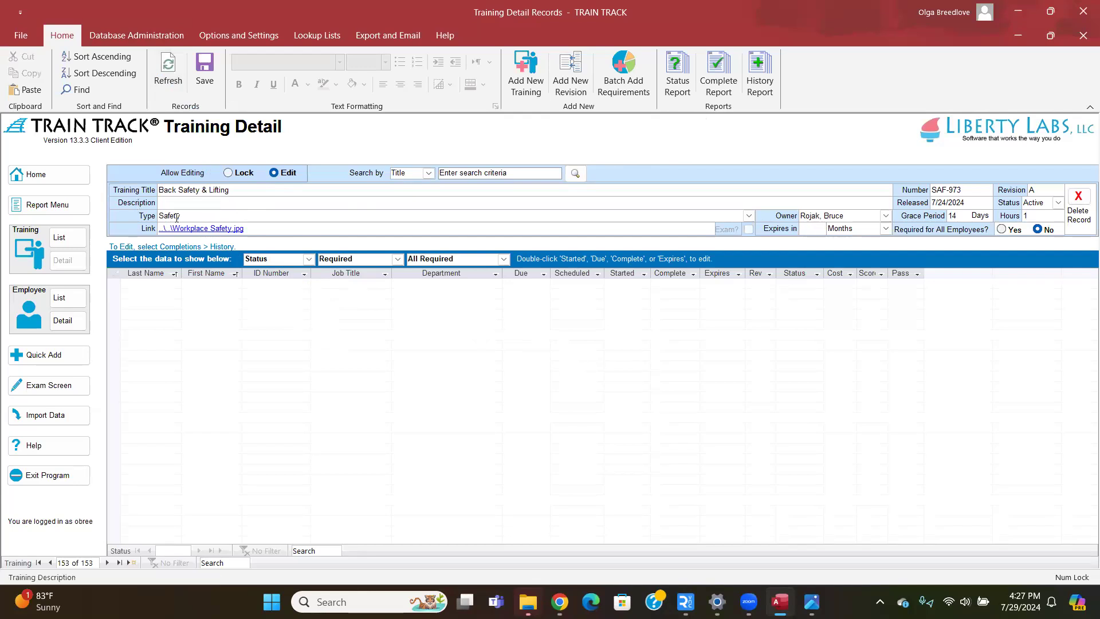
{"action": "left_click", "coordinate": [886, 215]}
{"action": "left_click", "coordinate": [847, 257]}
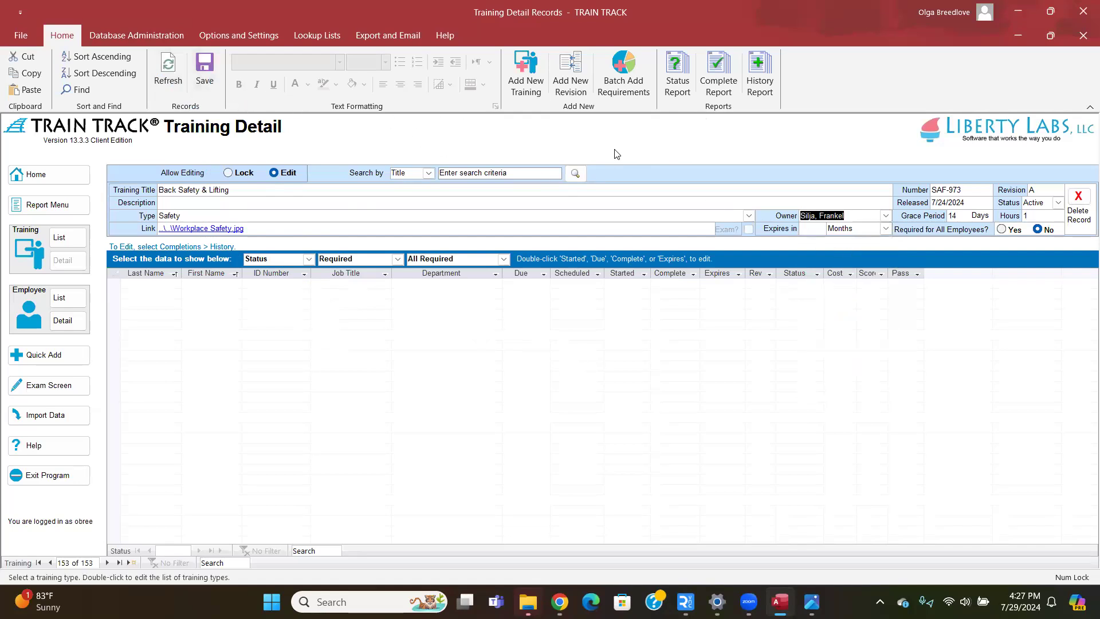
{"action": "left_click", "coordinate": [1077, 201]}
{"action": "left_click", "coordinate": [552, 347]}
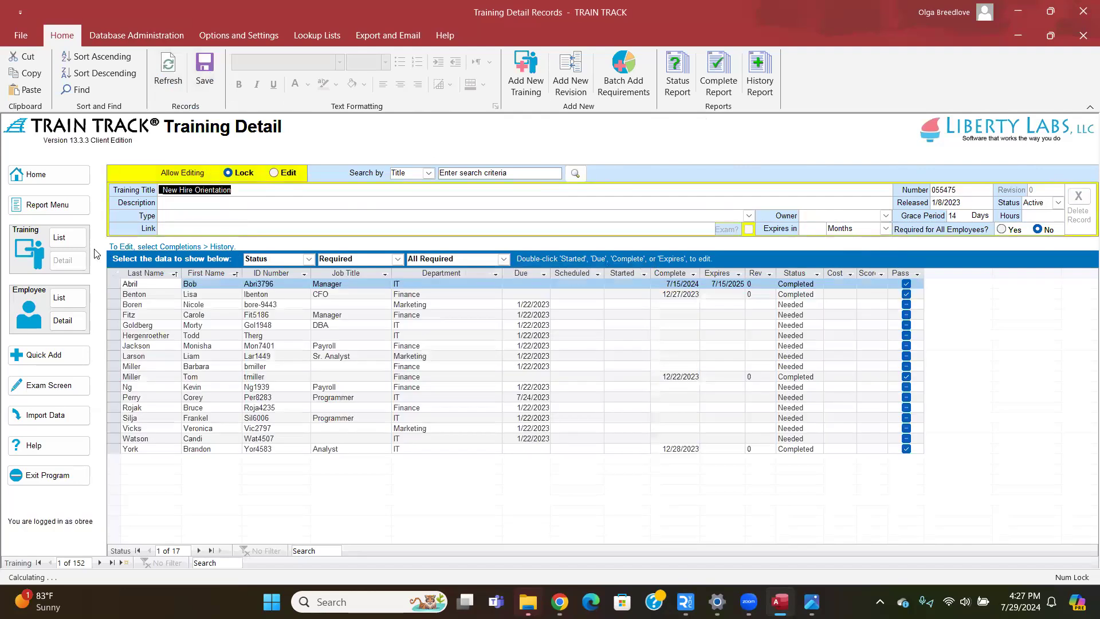
Open Training > List, refresh it, and show the Database Administration ribbon.
{"action": "left_click", "coordinate": [68, 237]}
{"action": "left_click", "coordinate": [164, 71]}
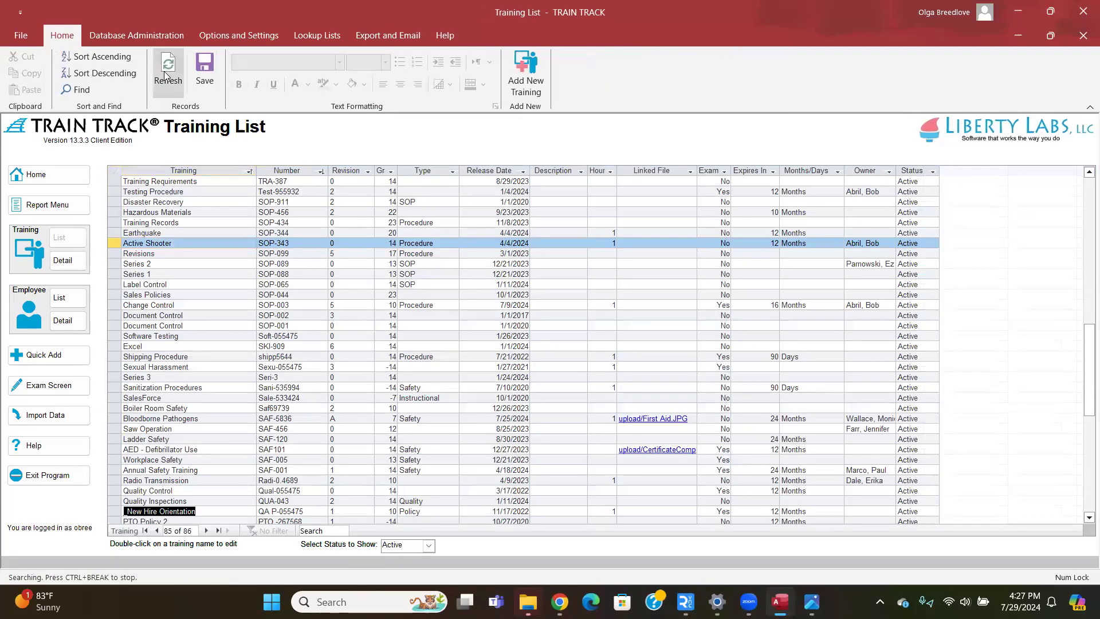
{"action": "left_click", "coordinate": [152, 36]}
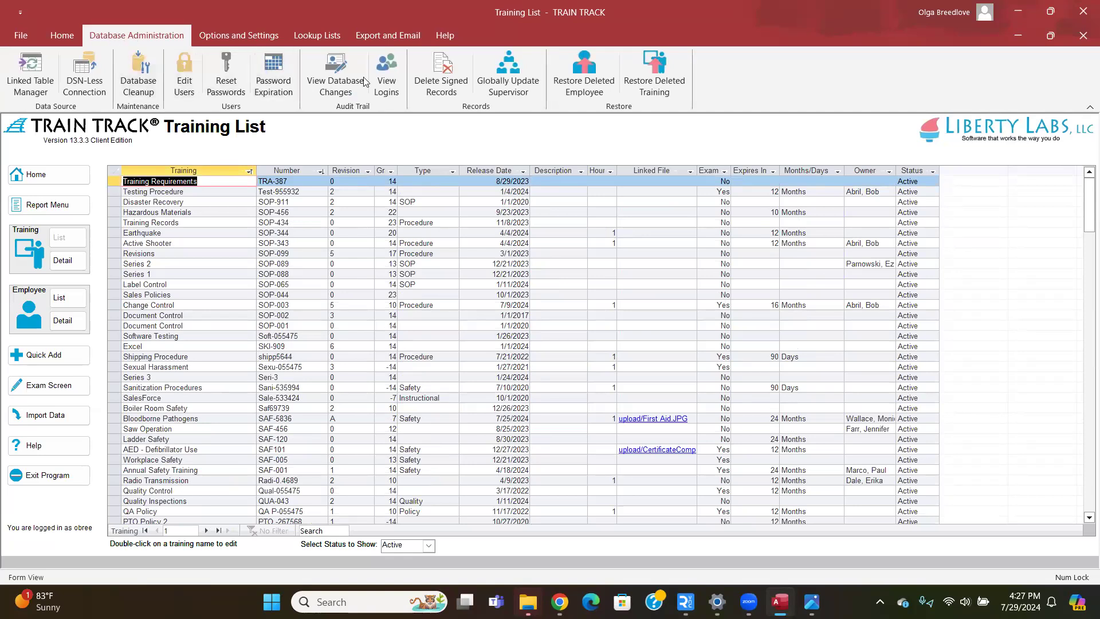
In Restore Deleted Training, step to Back Safety & Lifting, restore it, confirm, and close.
{"action": "left_click", "coordinate": [641, 83]}
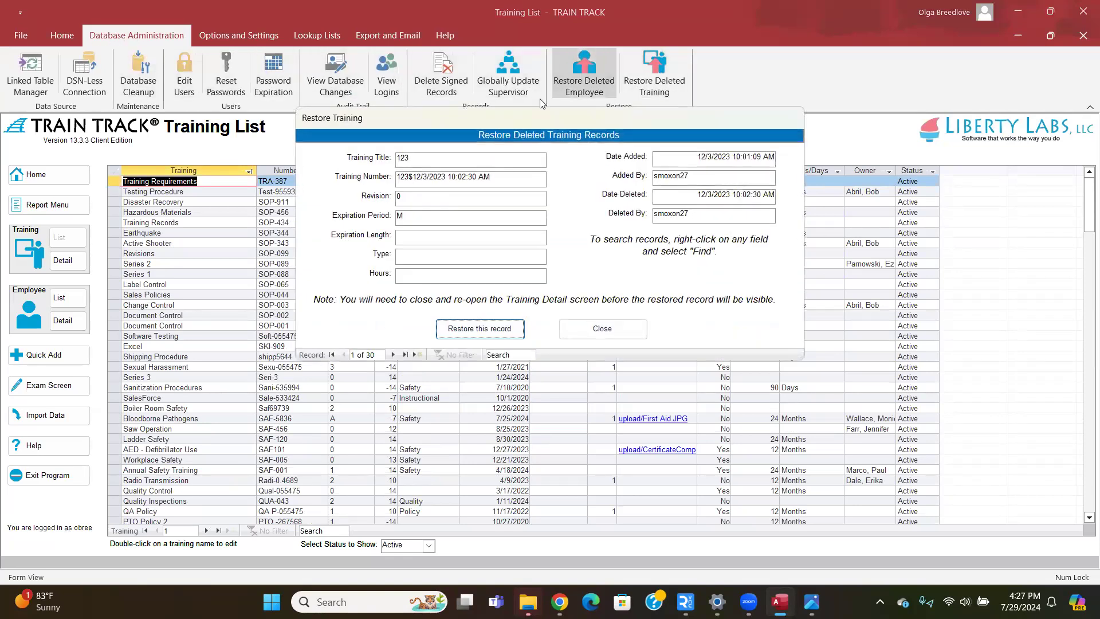
{"action": "left_click", "coordinate": [393, 354]}
{"action": "left_click", "coordinate": [393, 354]}
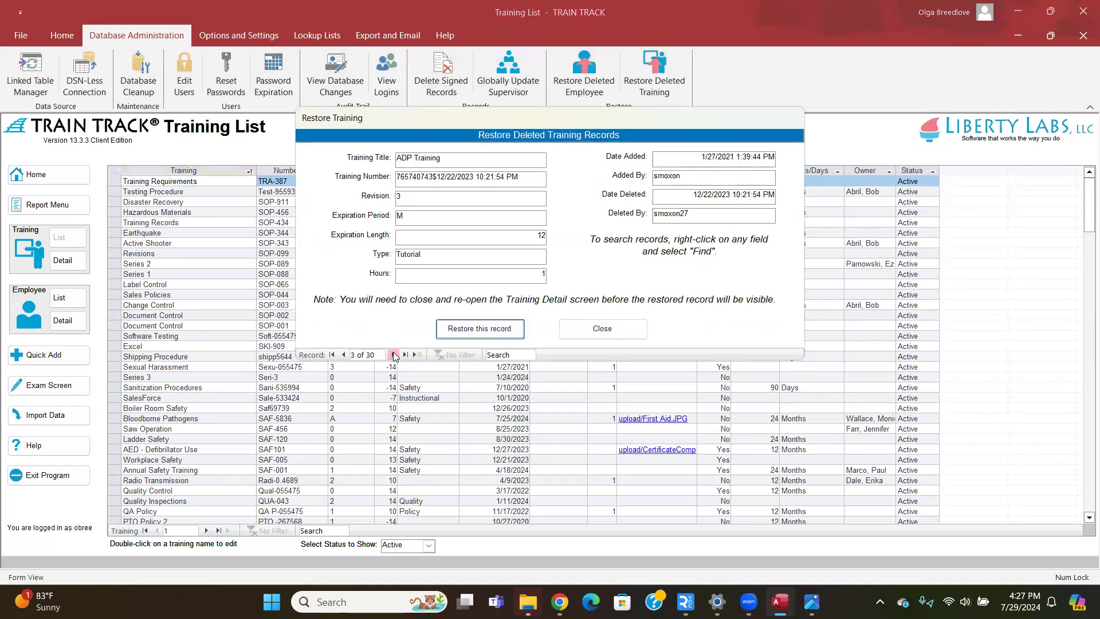
{"action": "left_click", "coordinate": [393, 354]}
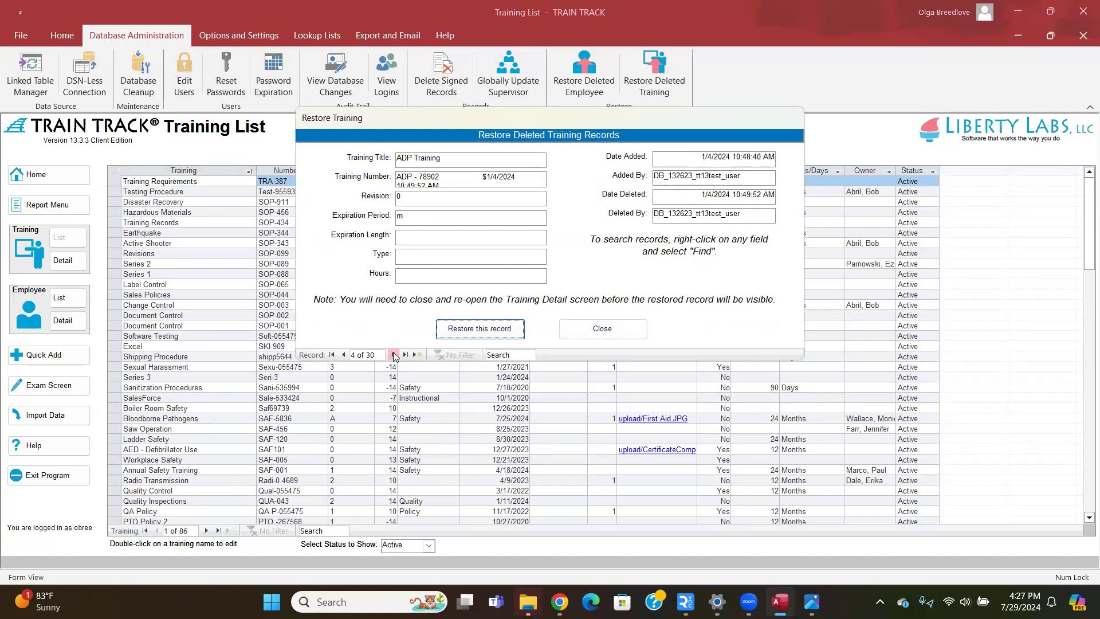
{"action": "left_click", "coordinate": [393, 354]}
{"action": "left_click", "coordinate": [393, 355]}
{"action": "left_click", "coordinate": [393, 355]}
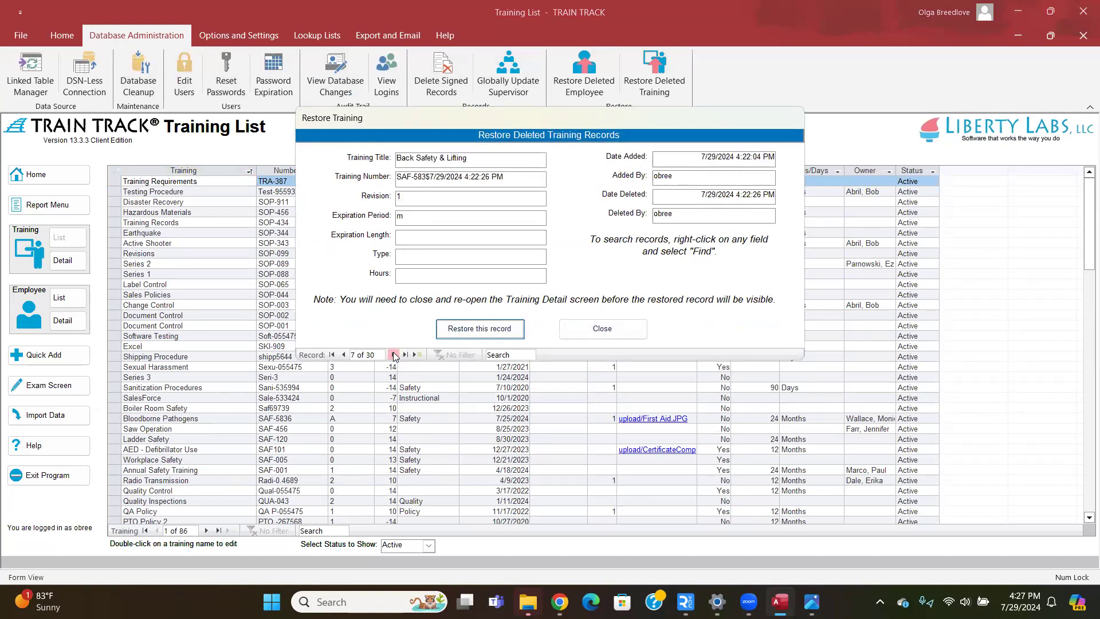
{"action": "left_click", "coordinate": [467, 334]}
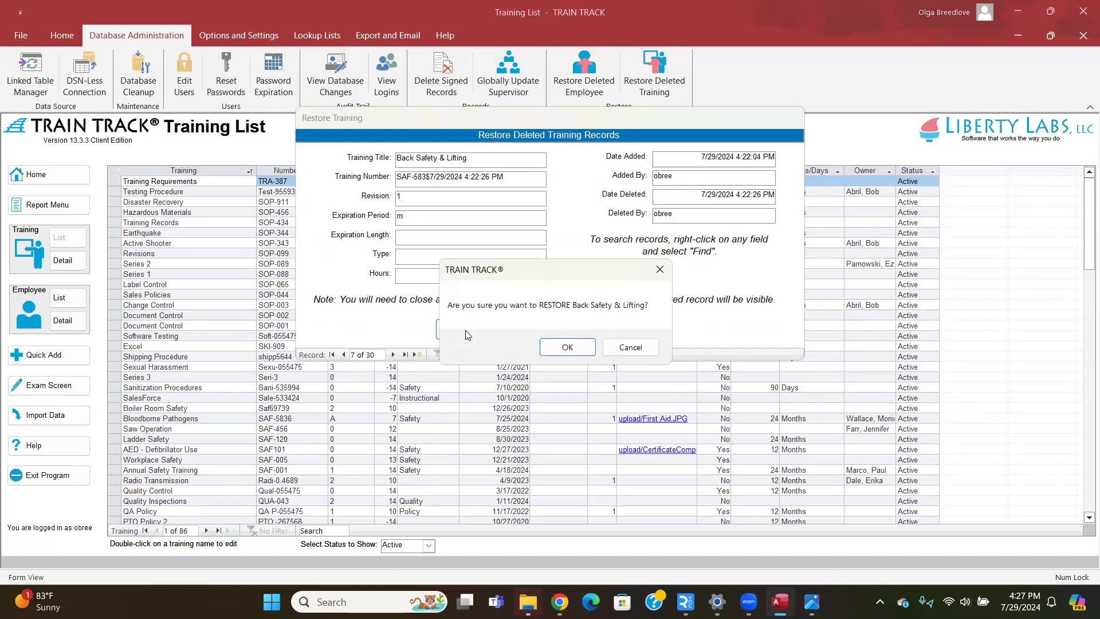
{"action": "left_click", "coordinate": [559, 347]}
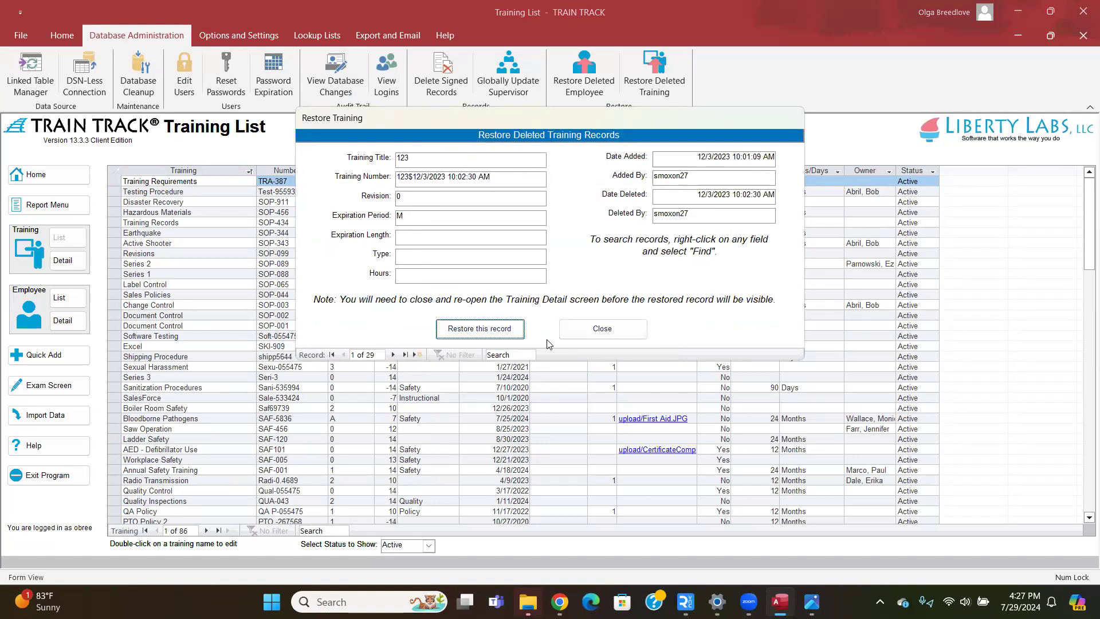
{"action": "left_click", "coordinate": [576, 331]}
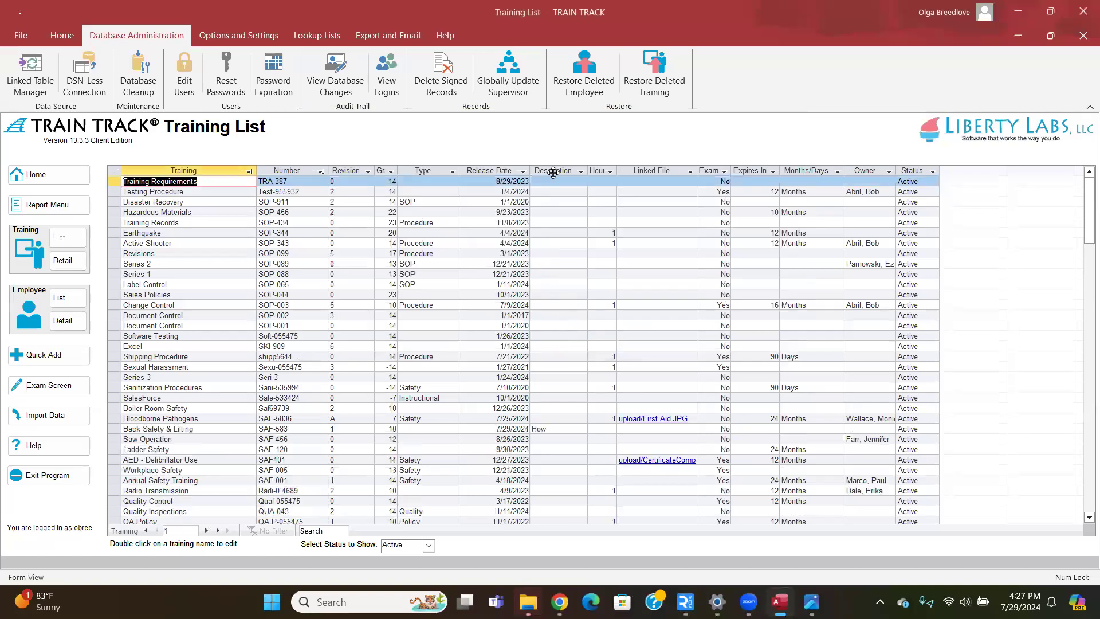